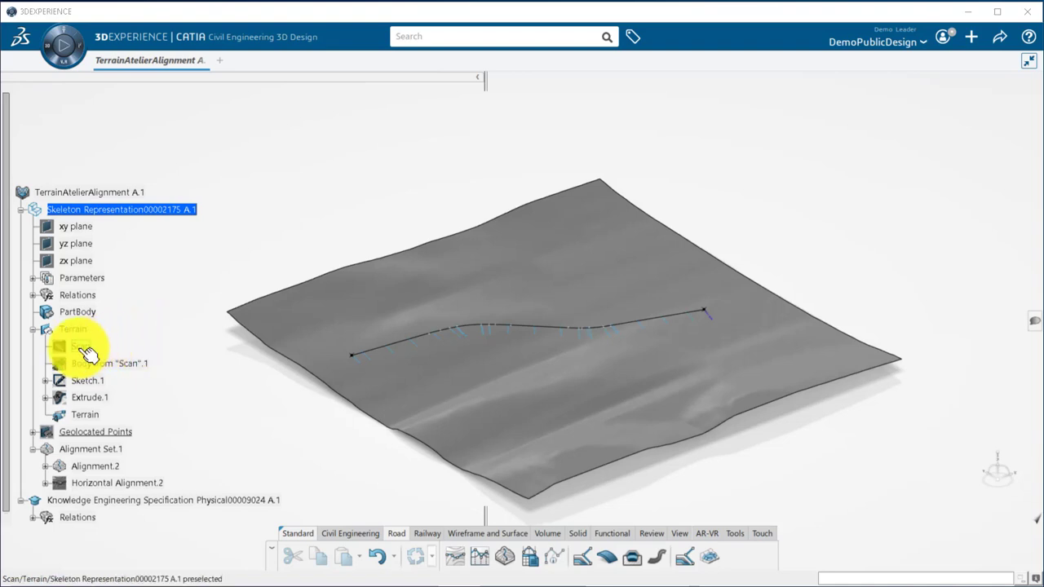
- Enable the Scan terrain object for Engineering 3D Design and collapse the Terrain branch
right_click(88, 353)
mouse_move(129, 348)
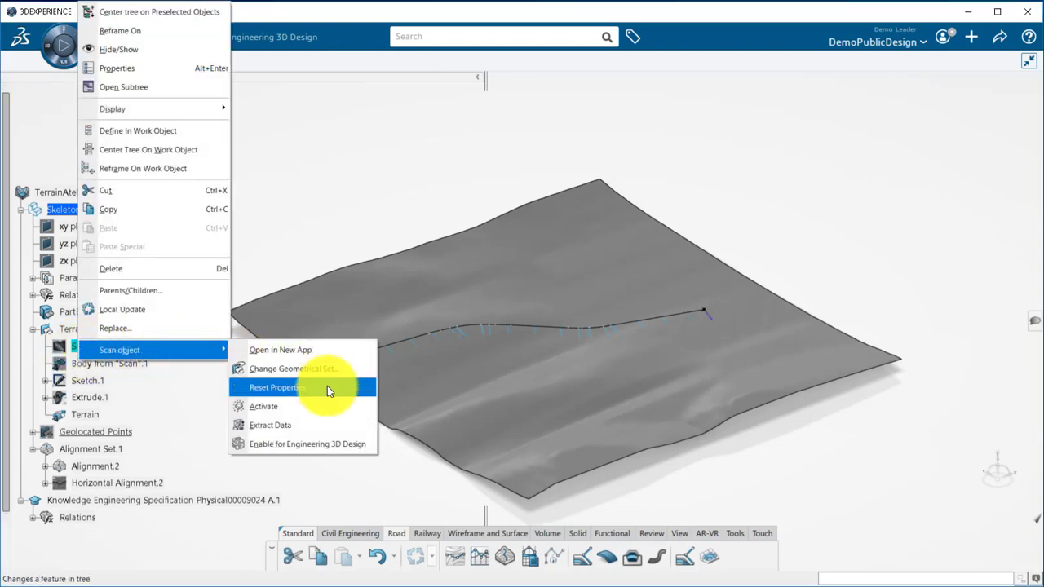
click(362, 450)
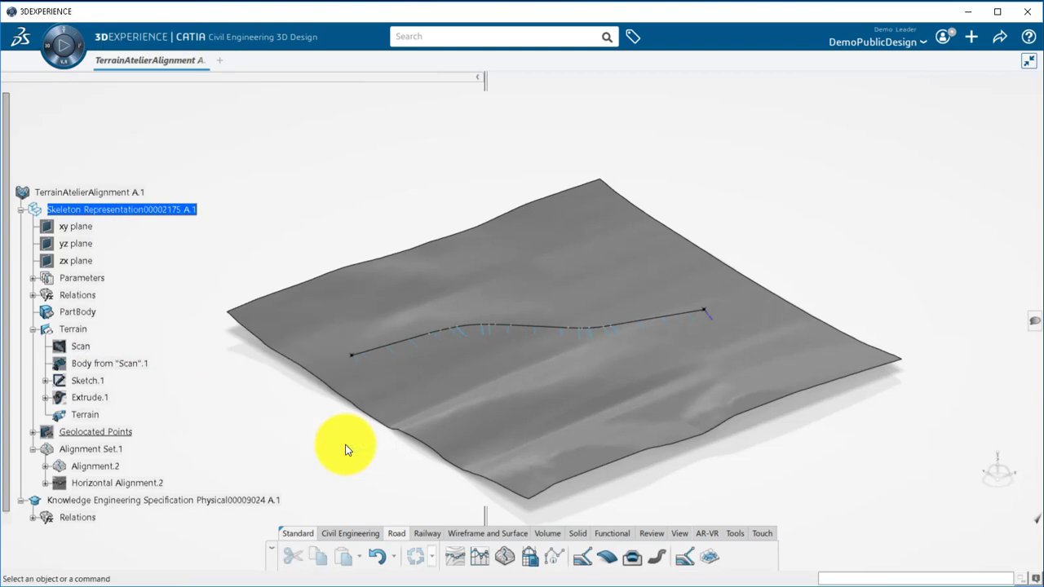
click(31, 329)
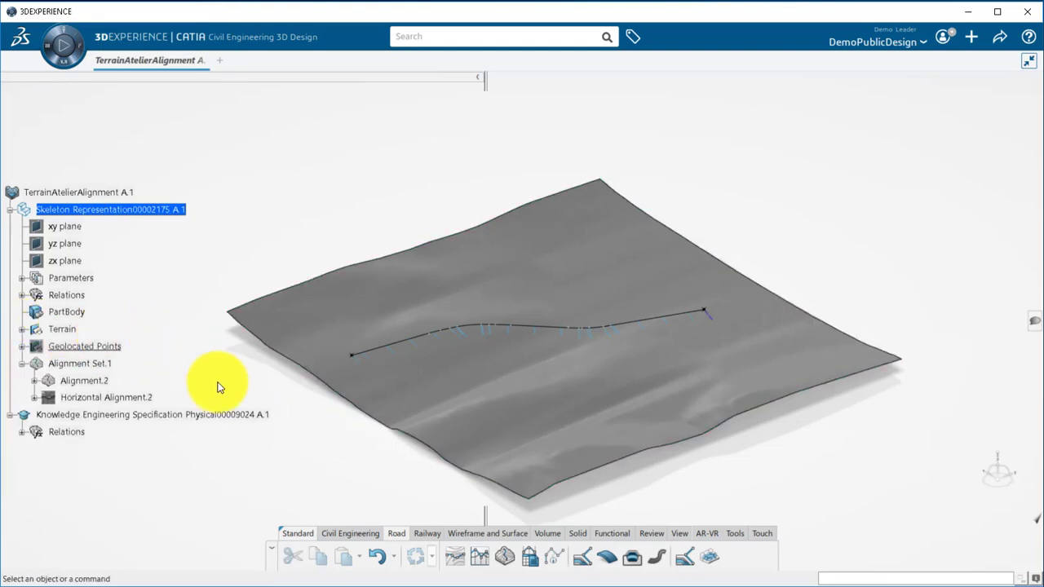
- Create a road surface on 3D Alignment.1 with Superelevation Mode set to By law
click(608, 561)
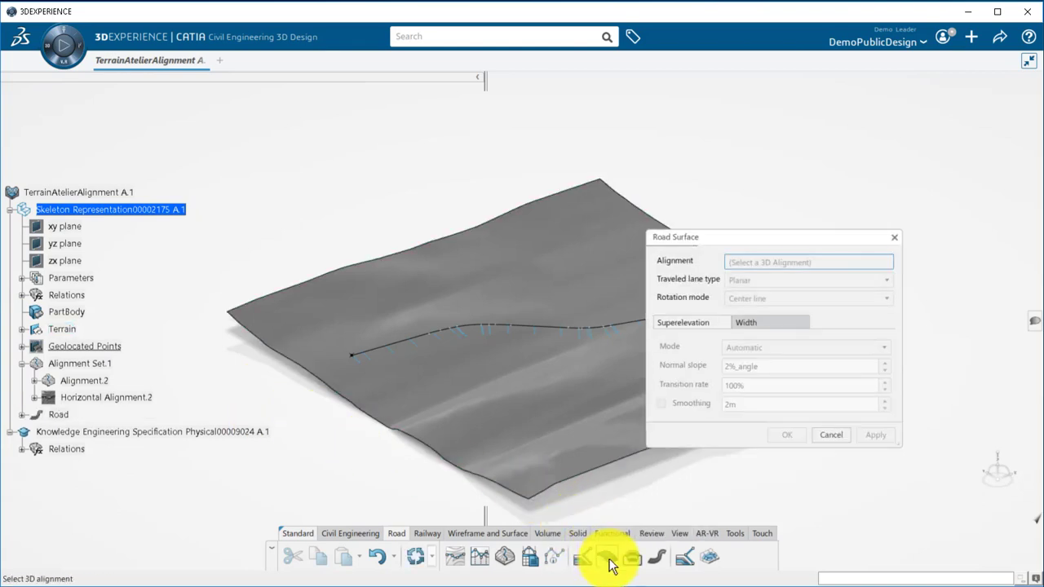
click(548, 333)
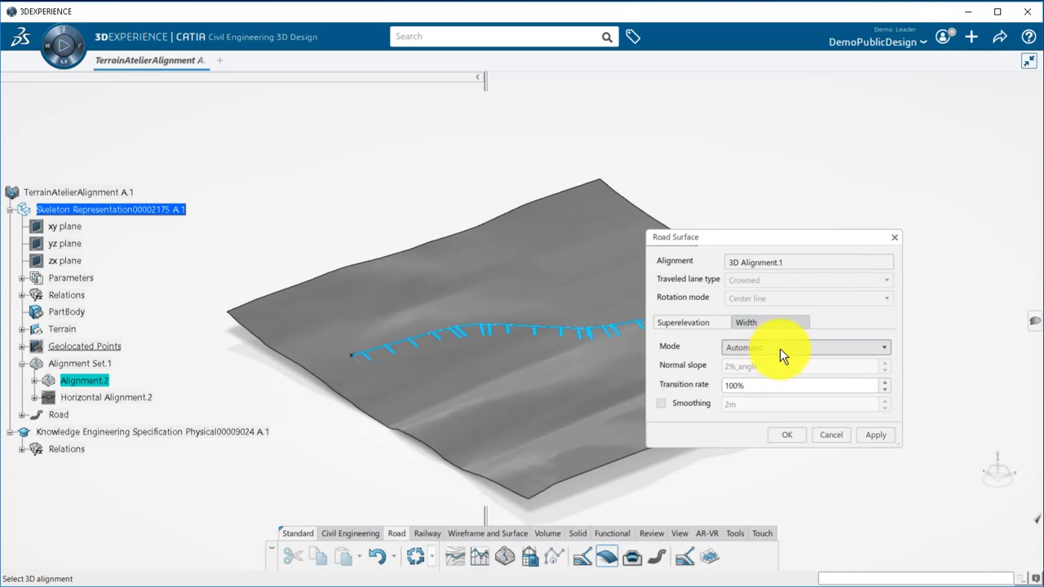
click(880, 348)
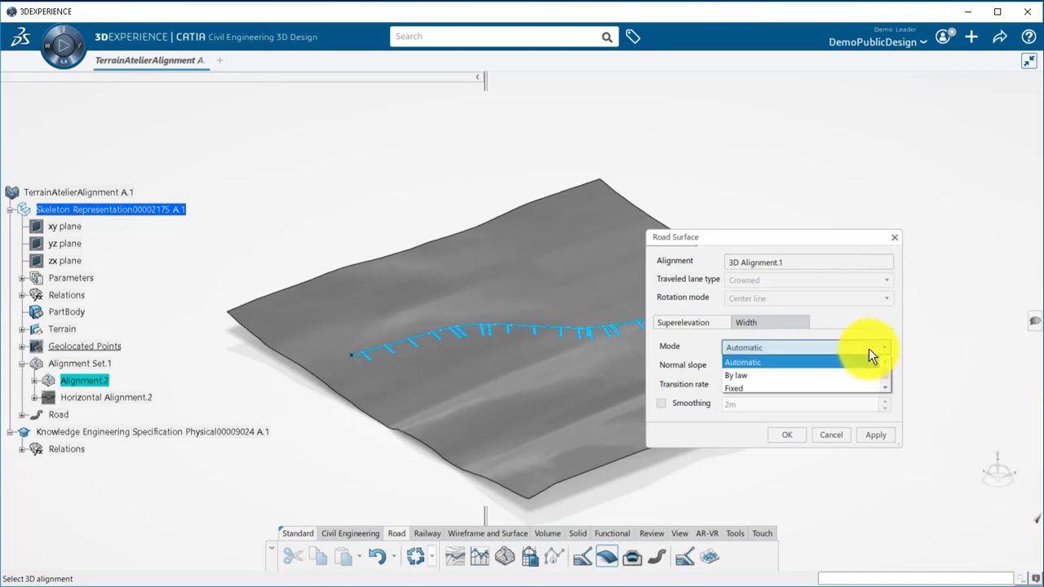
click(835, 375)
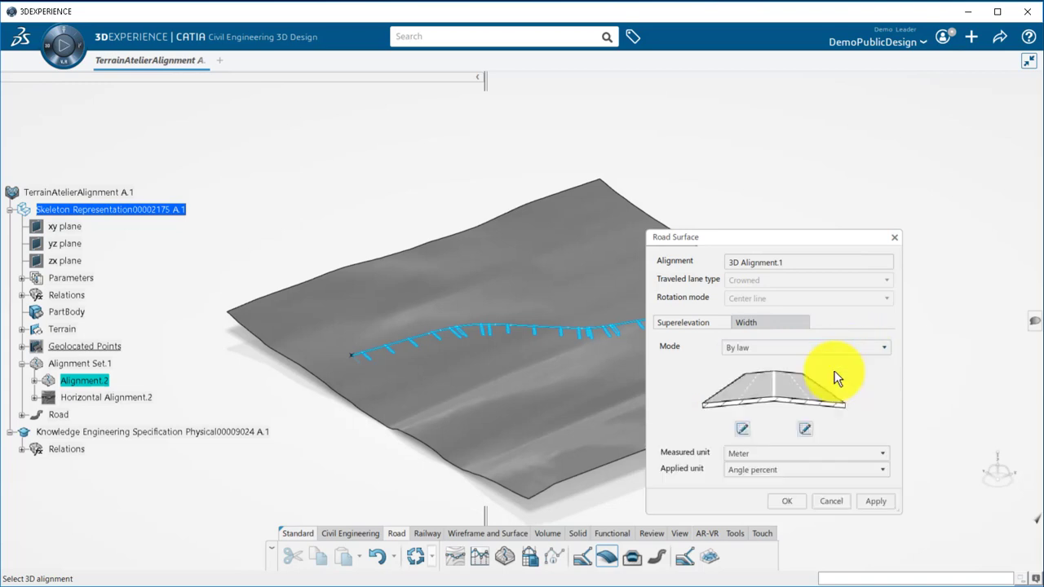
click(742, 428)
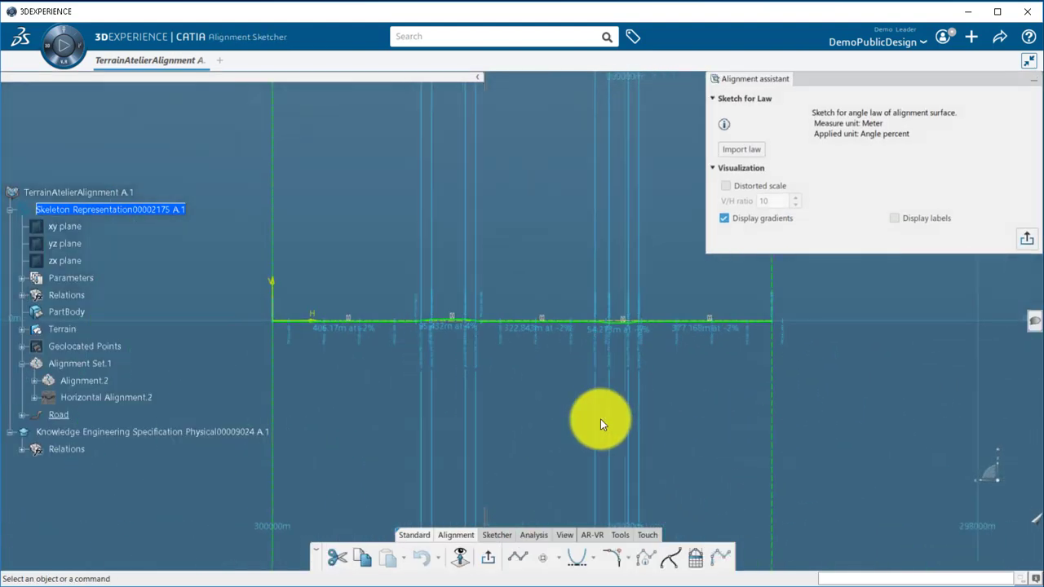
- Inspect the superelevation angle law sketch along the stations, then exit the sketcher
mouse_move(339, 408)
middle_down()
mouse_move(345, 317)
mouse_move(327, 313)
middle_up()
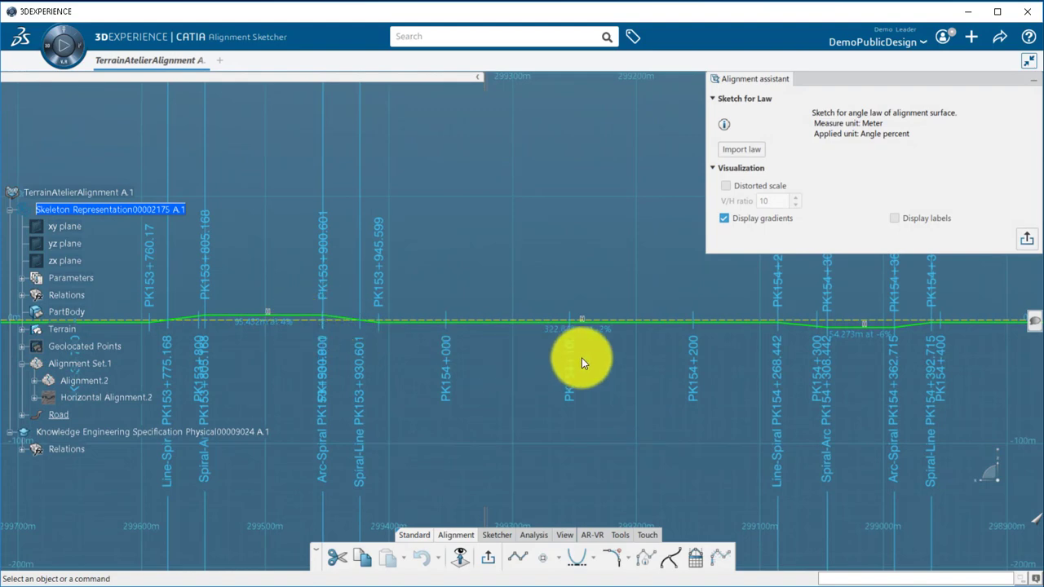
mouse_move(738, 355)
middle_down()
mouse_move(759, 354)
mouse_move(529, 354)
mouse_move(536, 343)
mouse_move(675, 352)
middle_up()
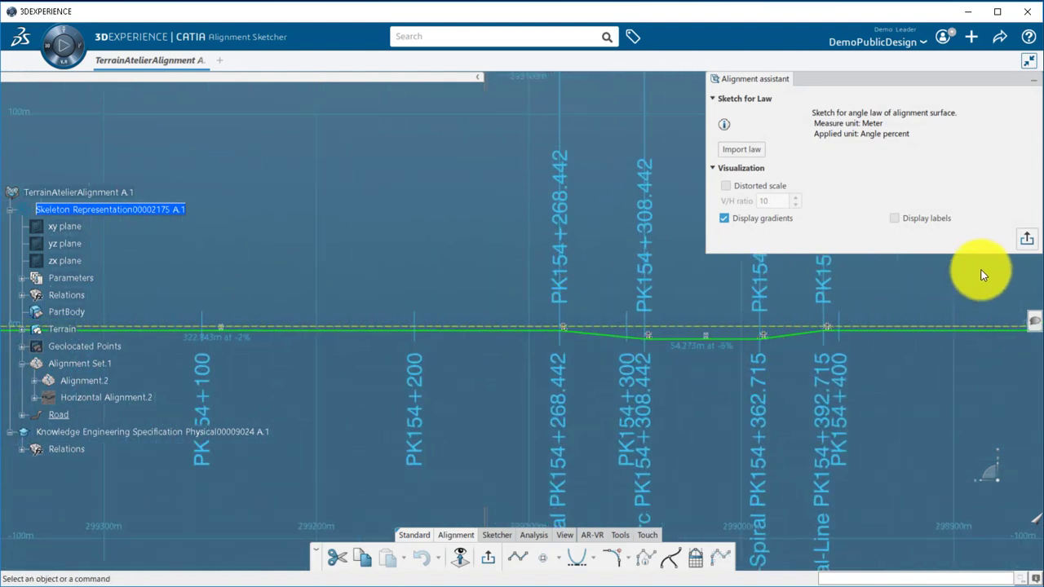
click(1029, 240)
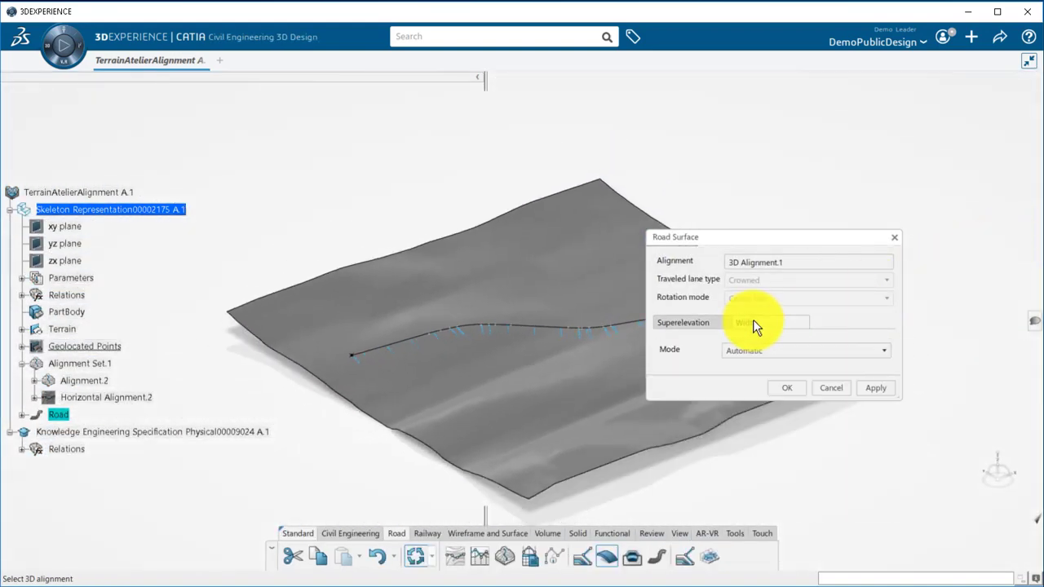
- Set the road width Mode to By law and review its length law sketch
click(747, 351)
click(747, 375)
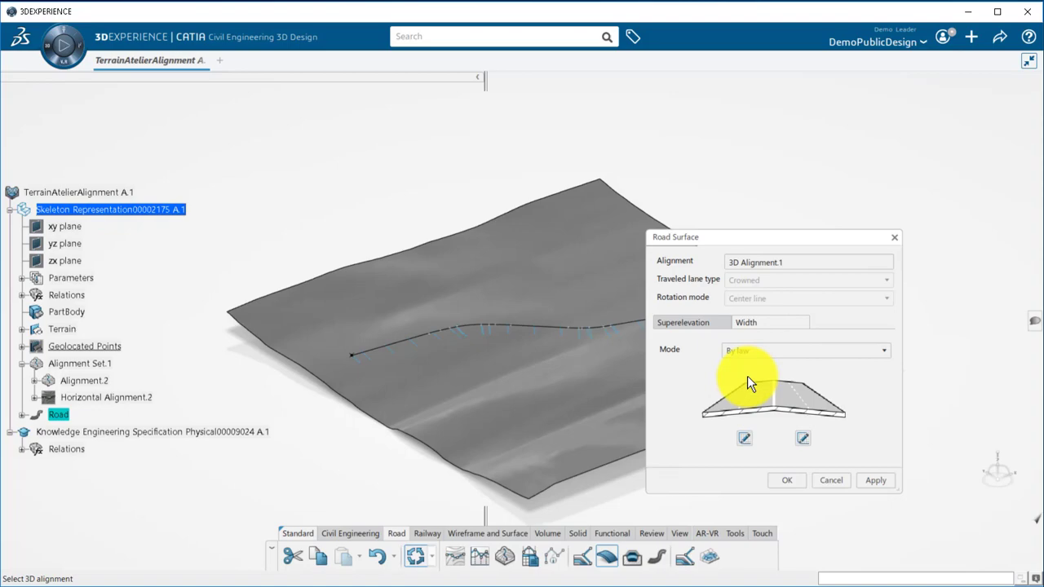
click(747, 443)
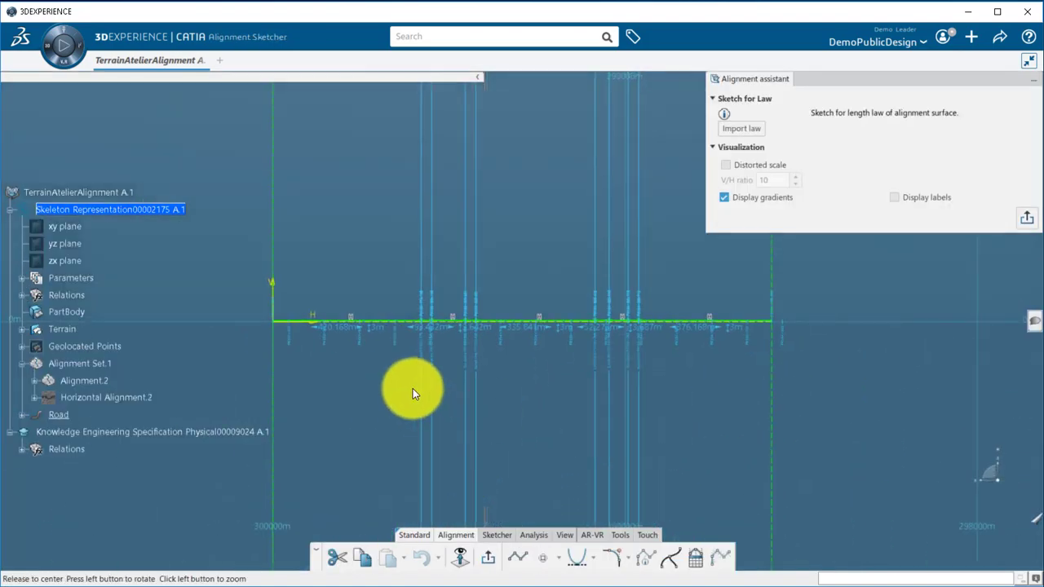
mouse_move(332, 364)
middle_down()
mouse_move(540, 367)
mouse_move(547, 279)
mouse_move(522, 282)
mouse_move(404, 373)
mouse_move(433, 365)
middle_up()
click(1021, 220)
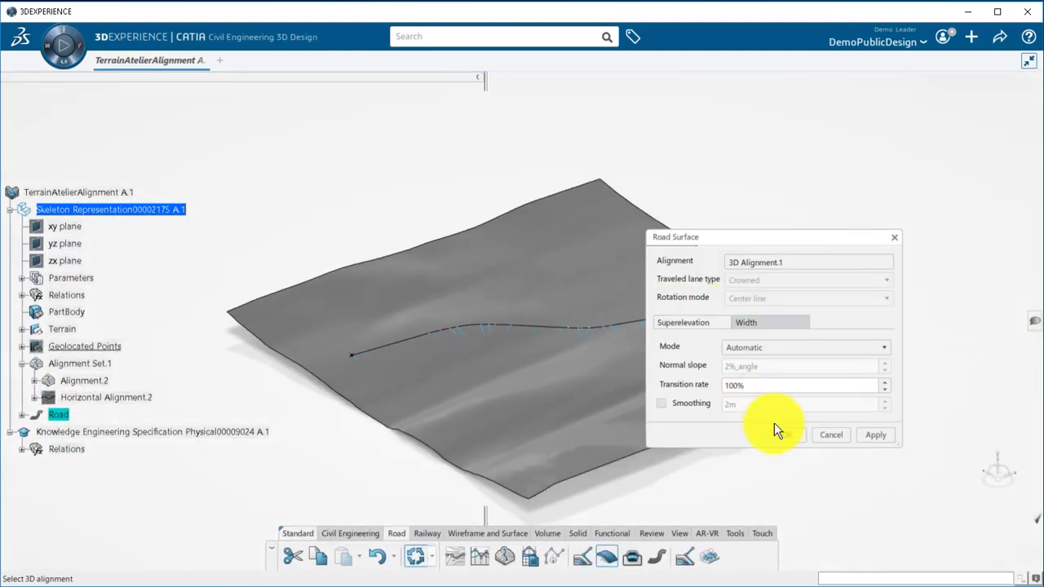
- Create Road Surface.1 and show it under the Road branch
click(776, 433)
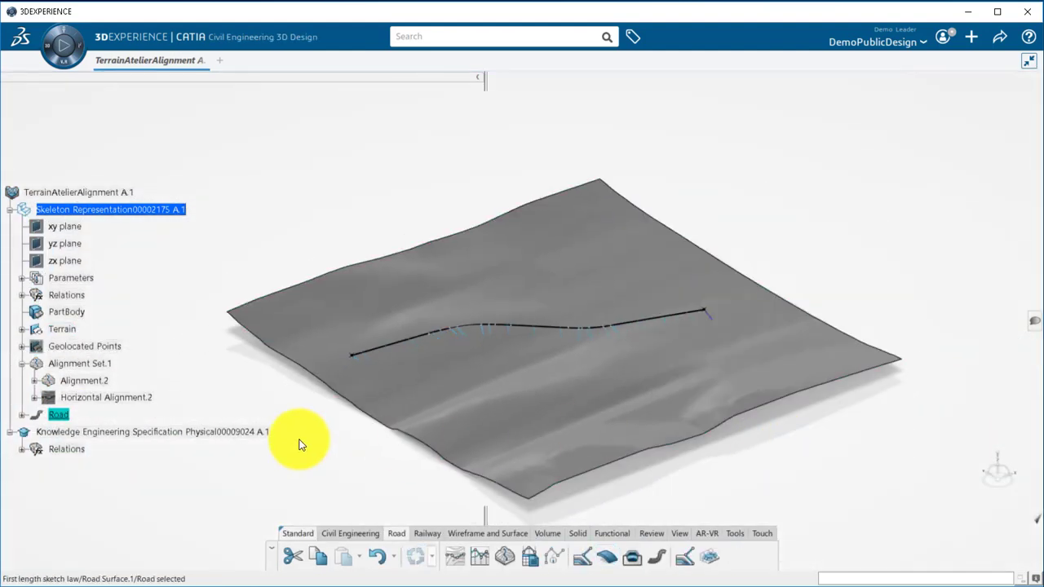
click(20, 414)
middle_drag(345, 438, 384, 438)
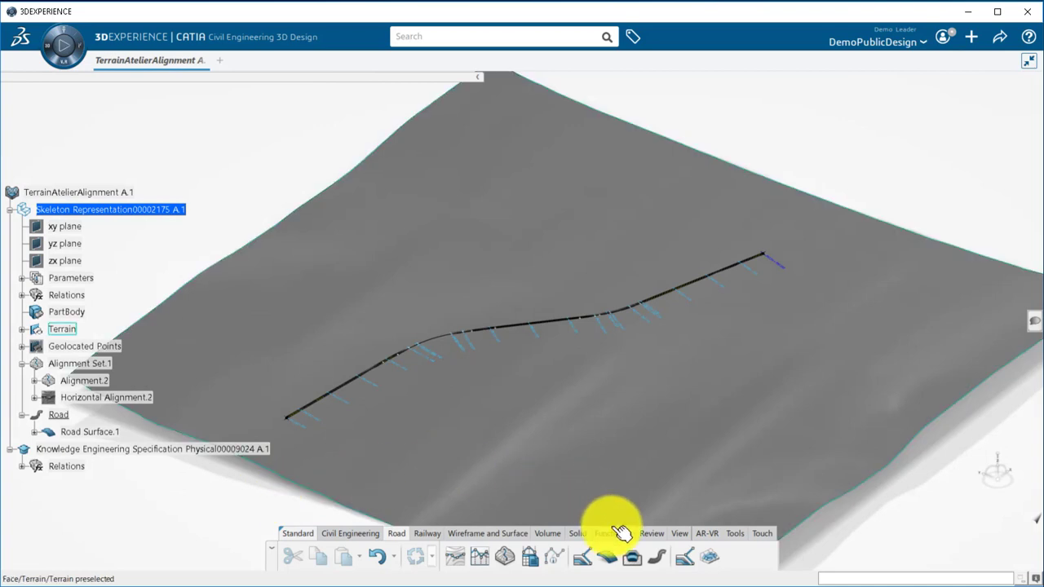
- Start a road subgrade on 3D Alignment.1 and search the subgrade cross-section types
click(631, 558)
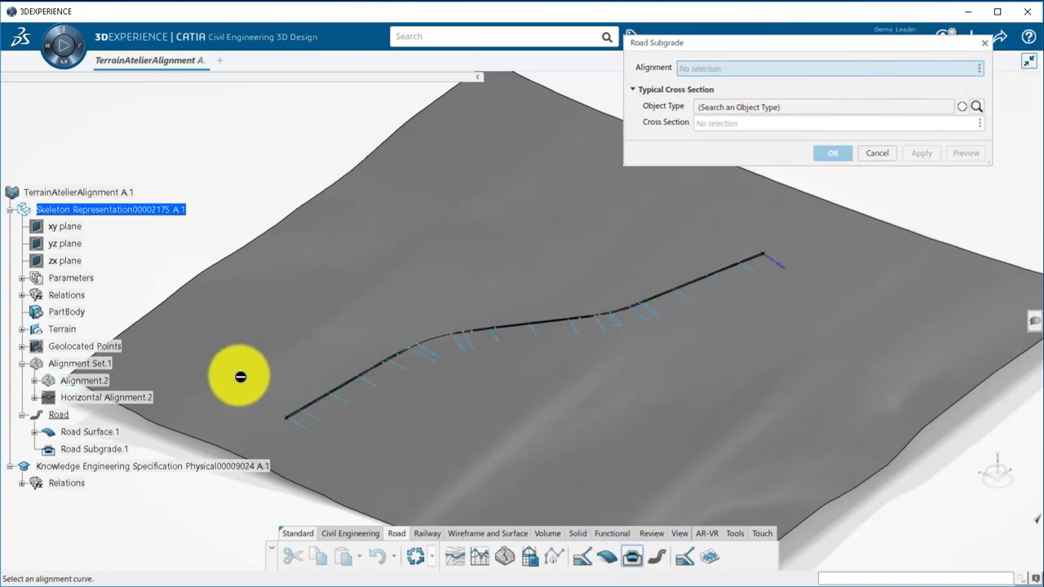
click(35, 381)
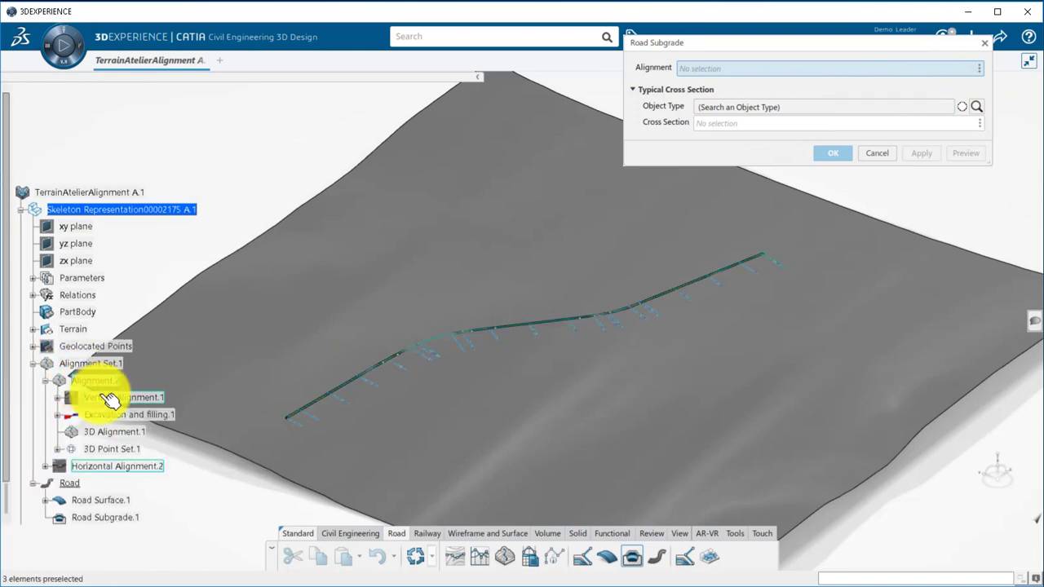
click(137, 434)
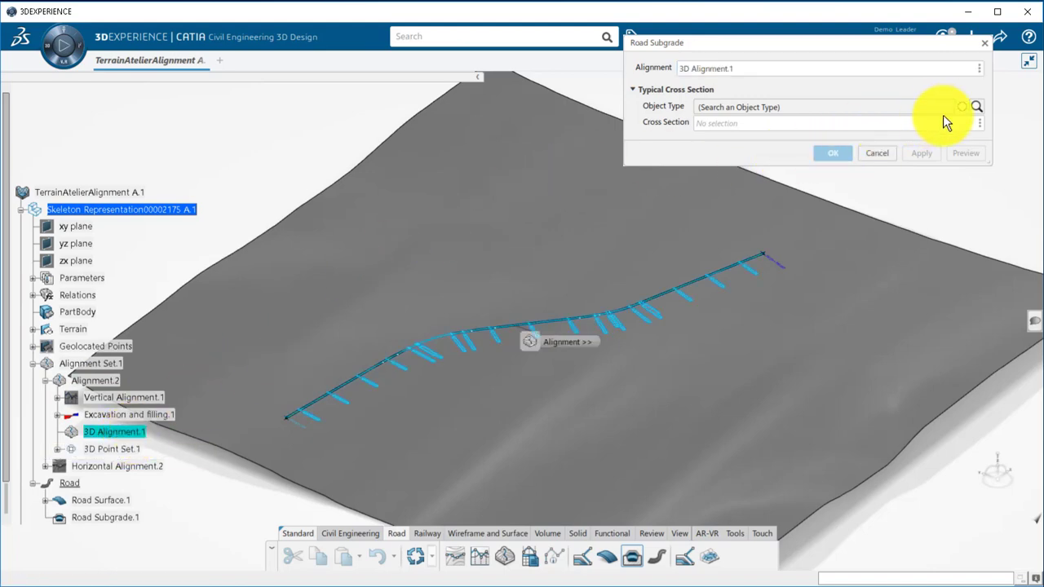
click(974, 108)
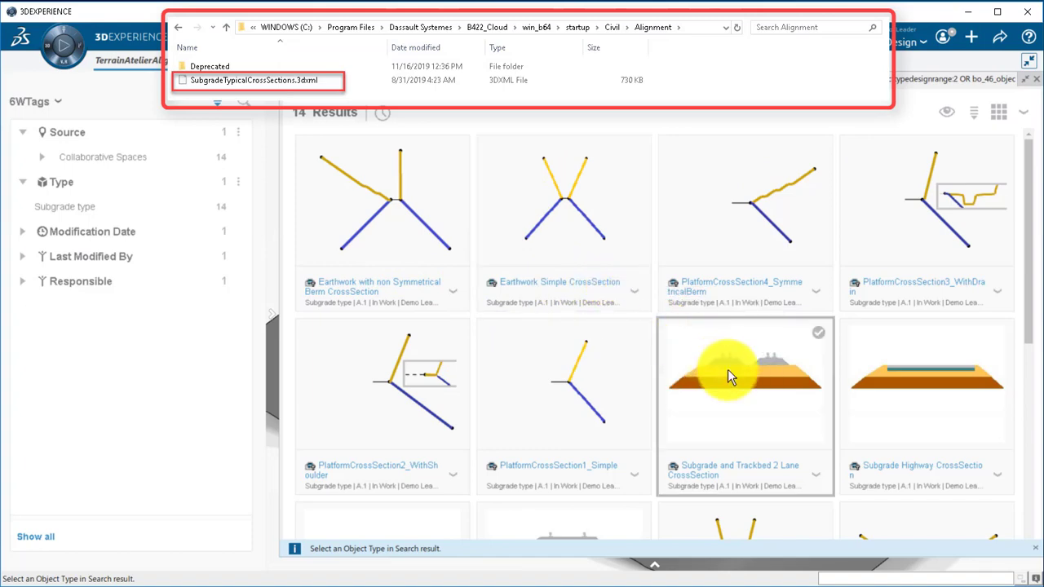
- Choose Subgrade Earthwork Highway CrossSection as the subgrade's typical cross section
scroll(924, 397, down, 5)
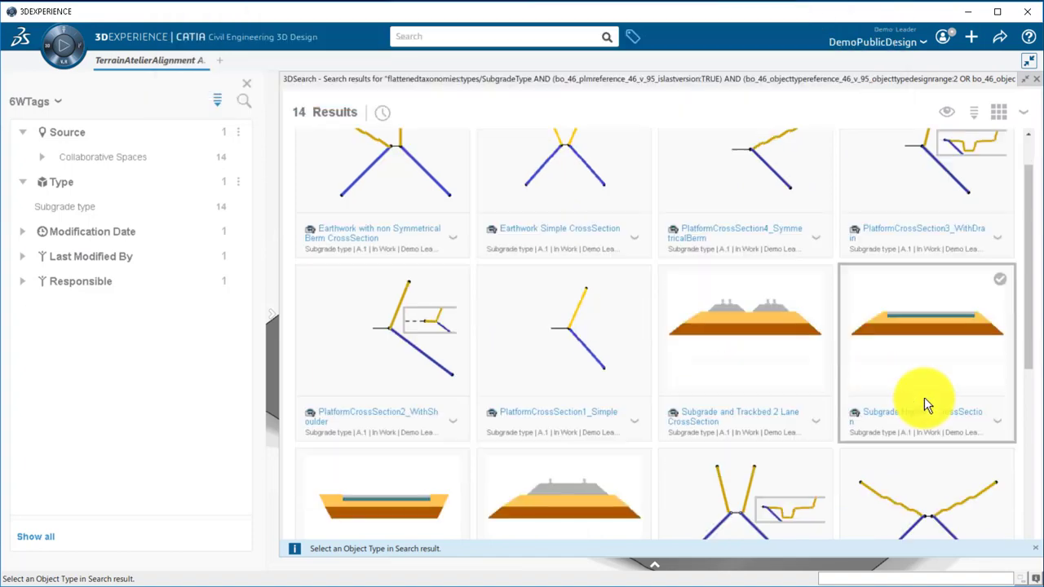
scroll(924, 397, down, 1)
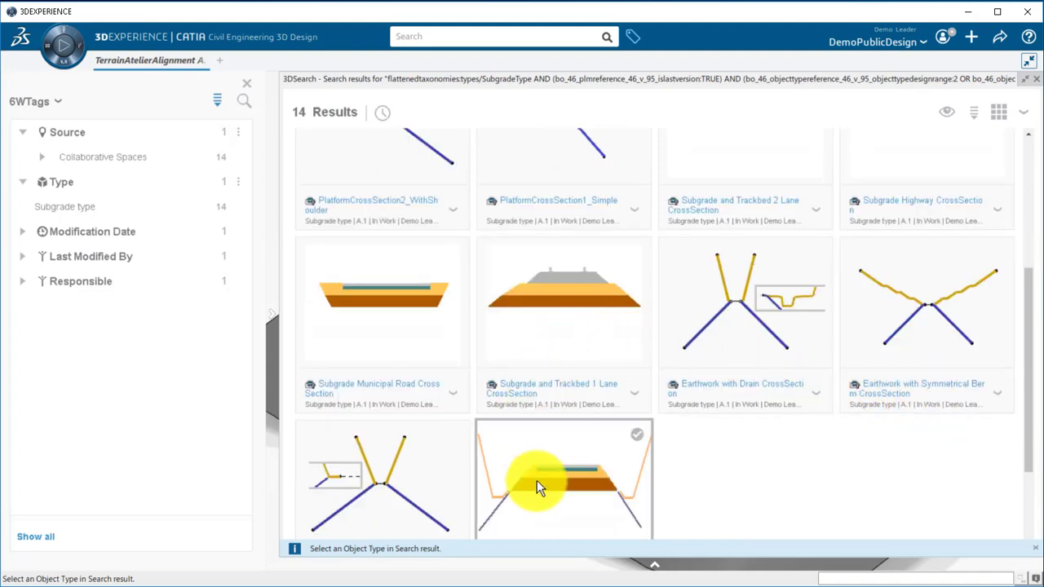
scroll(540, 483, down, 1)
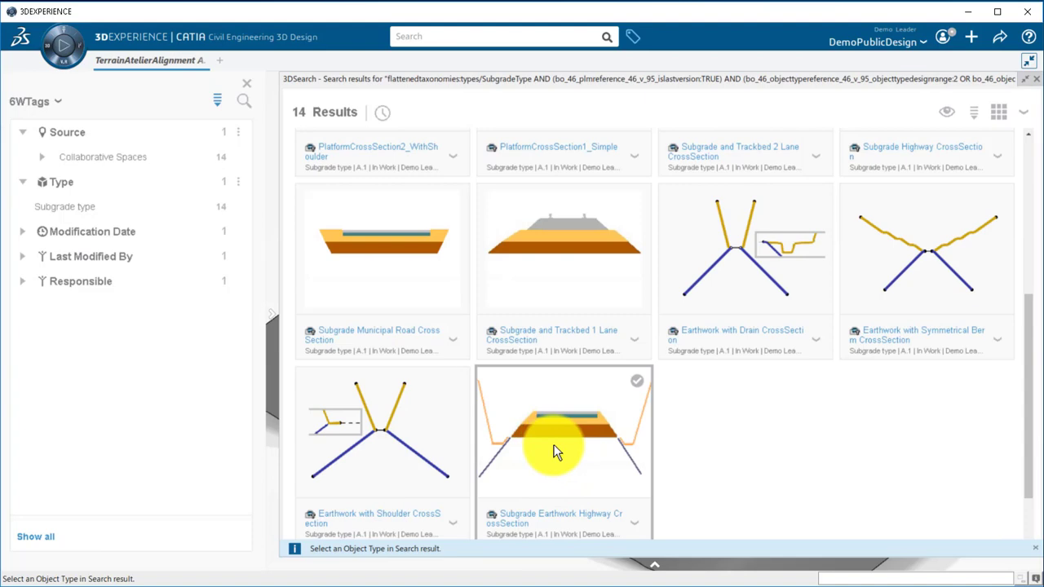
click(554, 451)
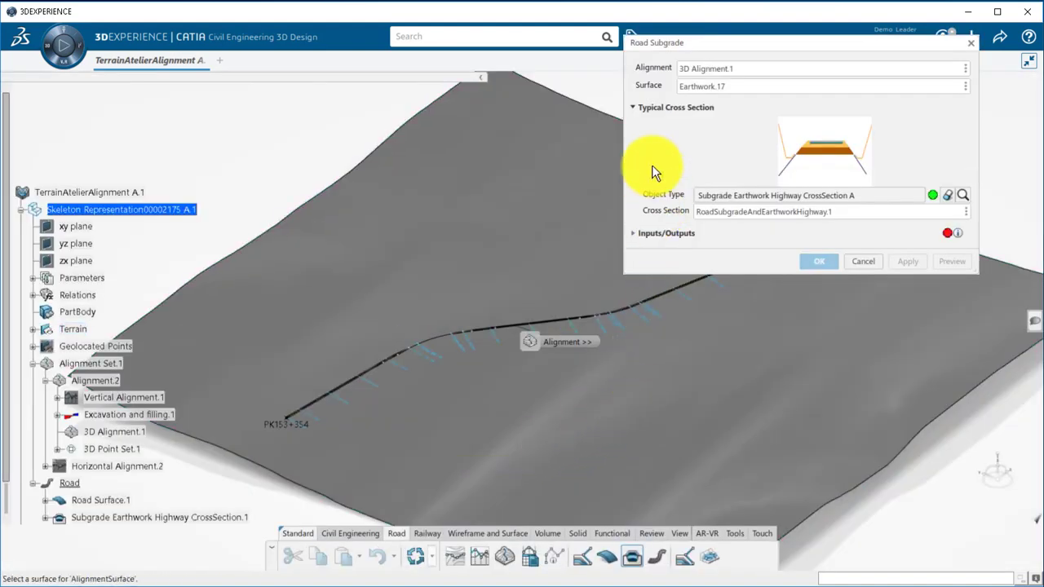
- Set Road Surface.1 as the AlignmentSurface and add BASTL and BASTR outputs
click(634, 106)
click(634, 127)
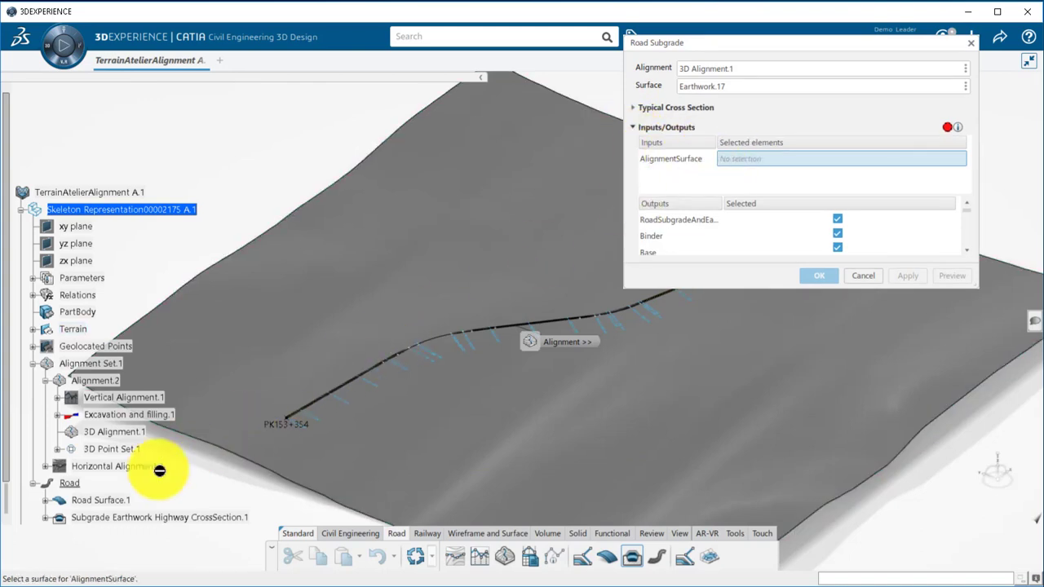
click(112, 502)
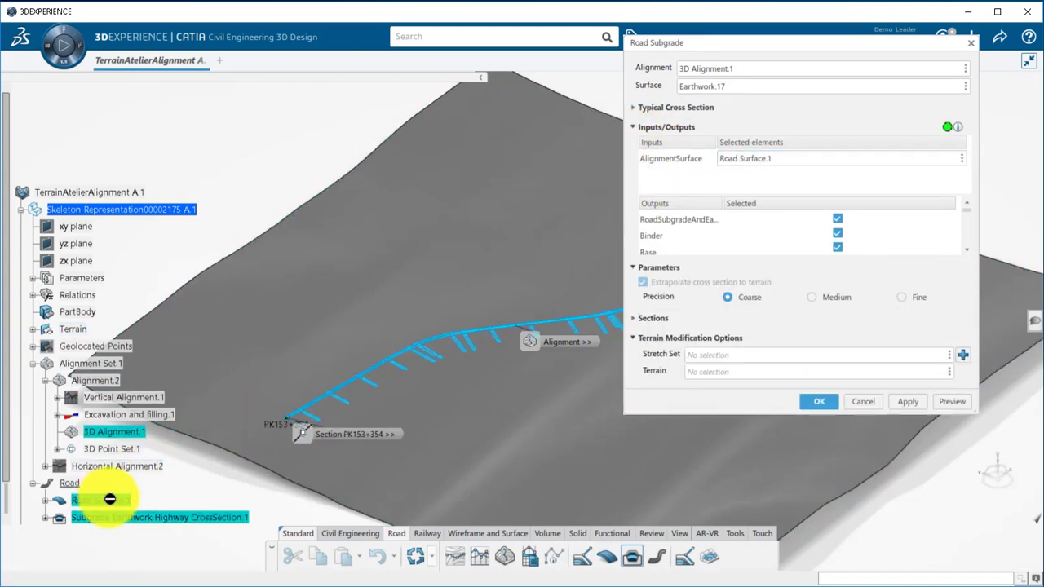
scroll(802, 240, down, 2)
scroll(802, 238, down, 1)
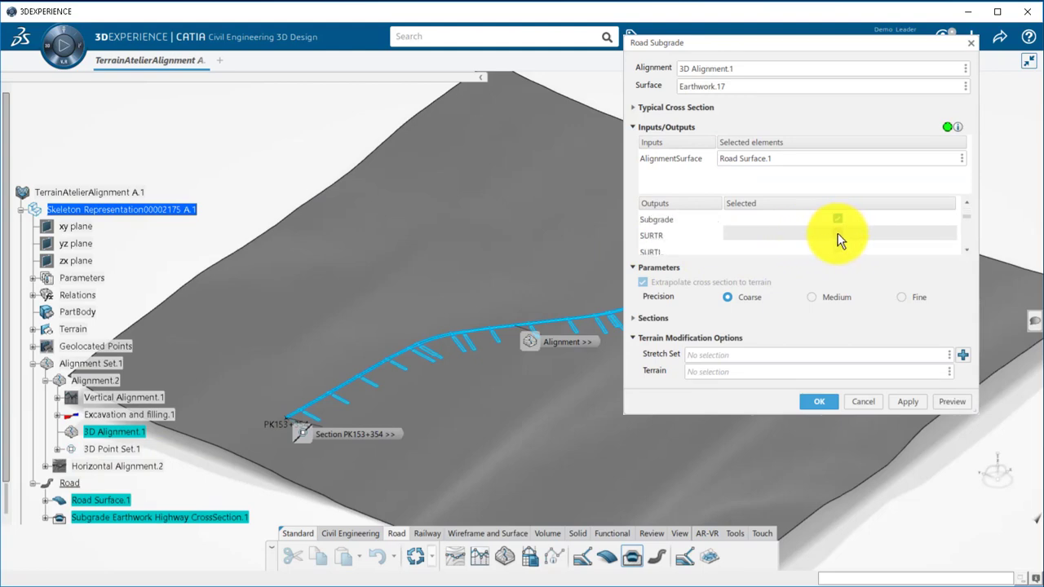
scroll(840, 245, down, 2)
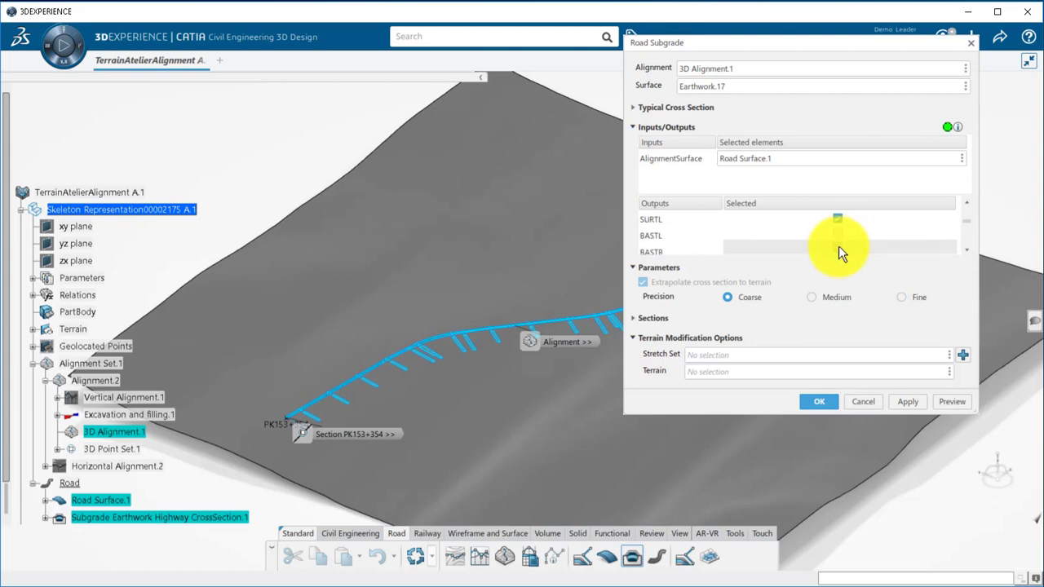
click(837, 235)
click(838, 248)
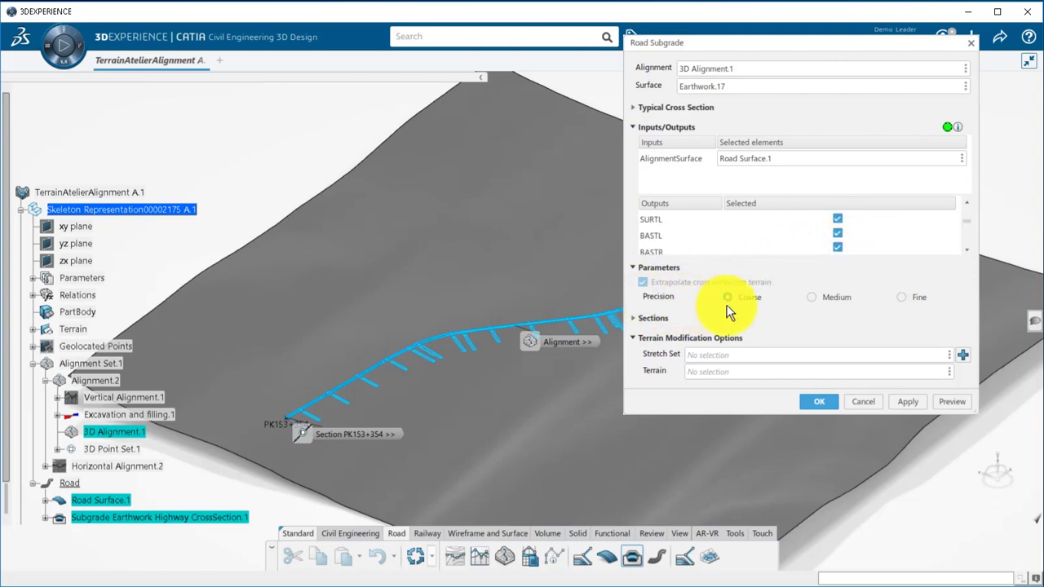
- Preview the road subgrade at Medium precision
click(811, 297)
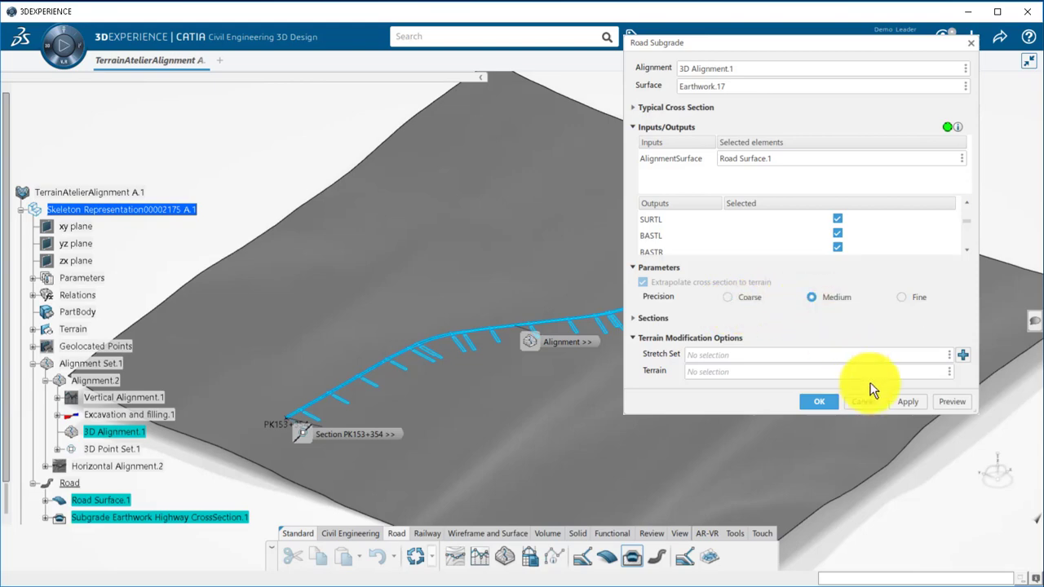
click(949, 401)
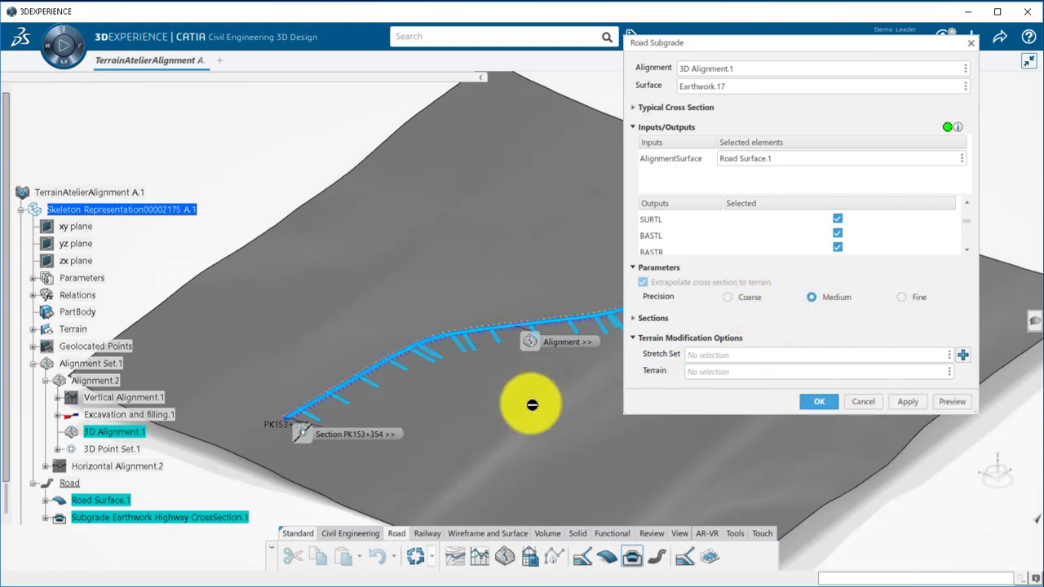
mouse_move(534, 401)
middle_down()
mouse_move(538, 302)
mouse_move(578, 210)
mouse_move(571, 170)
mouse_move(459, 318)
mouse_move(485, 436)
mouse_move(520, 386)
middle_up()
- Switch the subgrade precision back to Coarse and refresh the preview
click(727, 297)
click(951, 401)
middle_drag(623, 368, 459, 429)
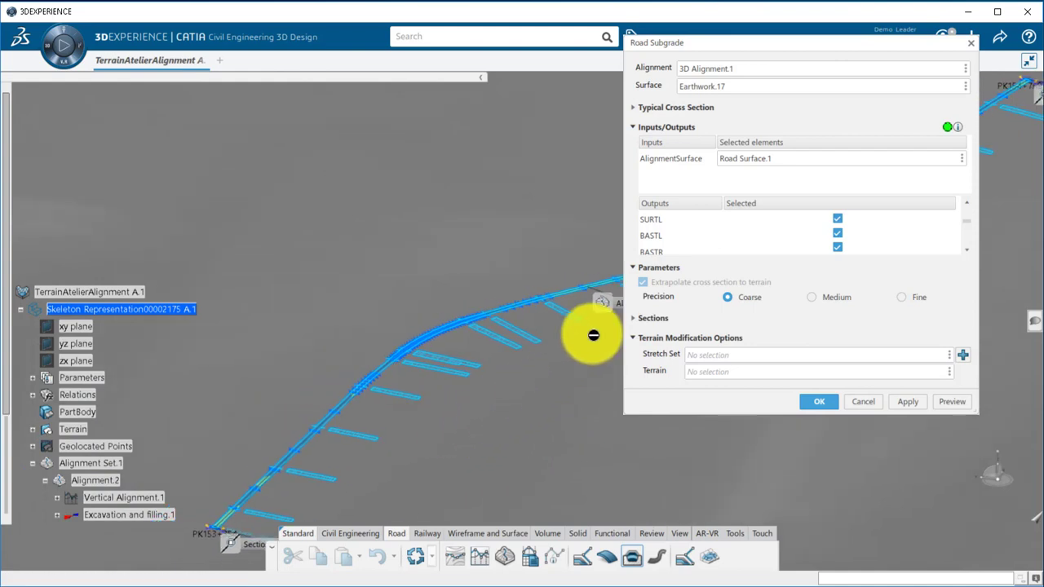
- Have the subgrade modify Terrain with excavations and fillings
click(636, 128)
click(631, 148)
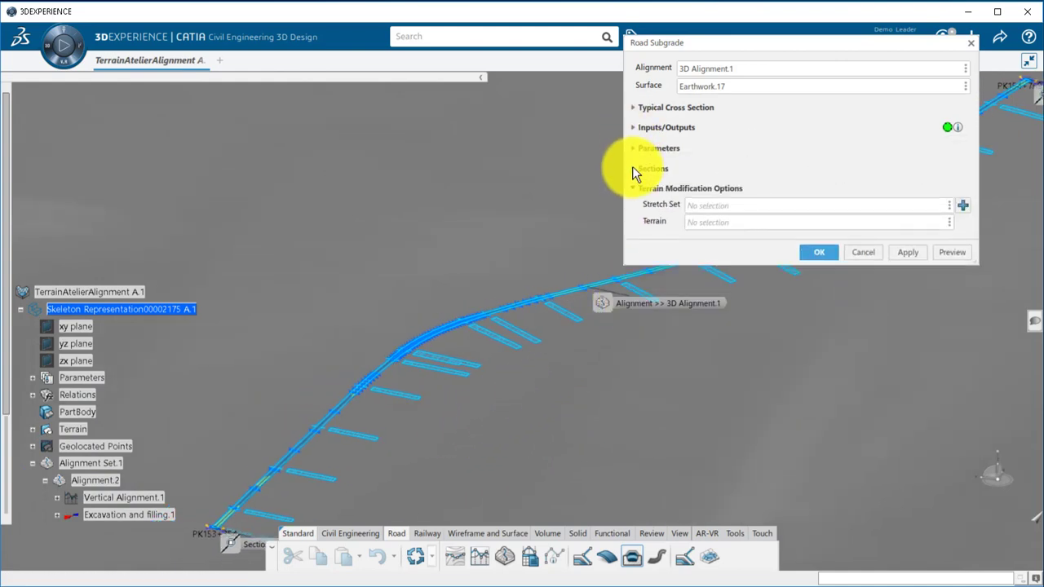
click(691, 220)
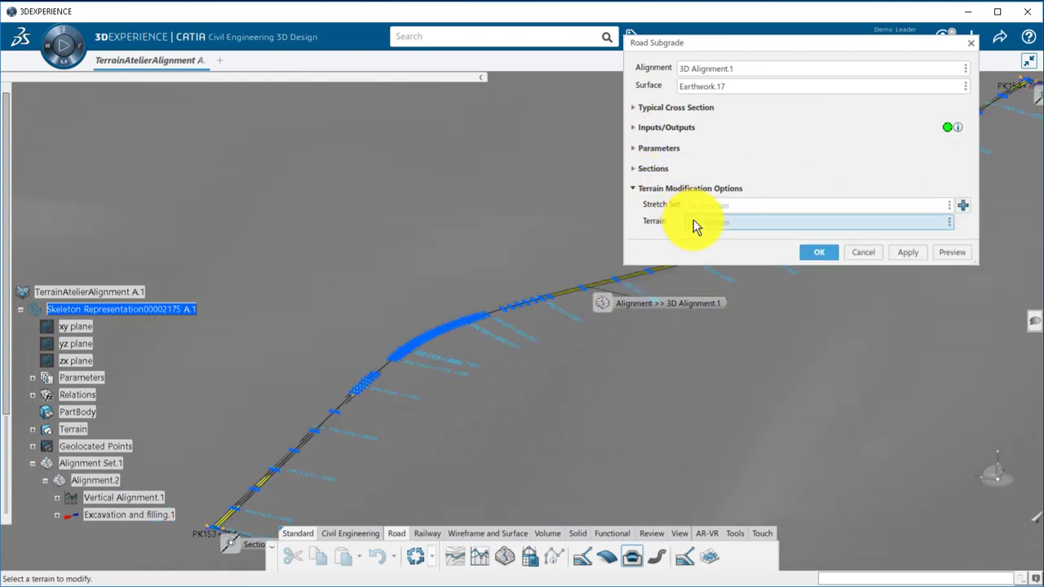
click(514, 221)
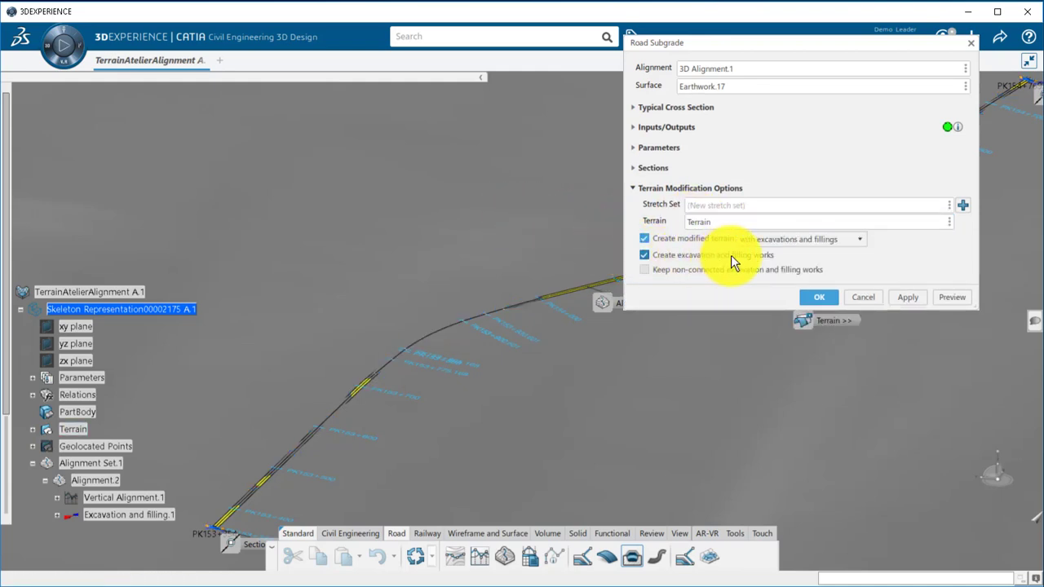
click(859, 239)
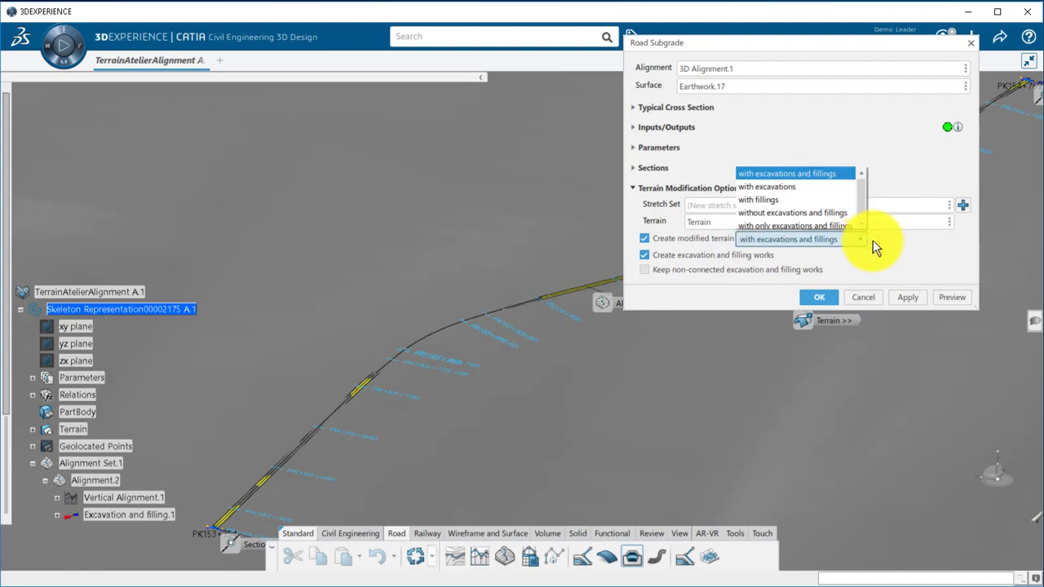
click(873, 240)
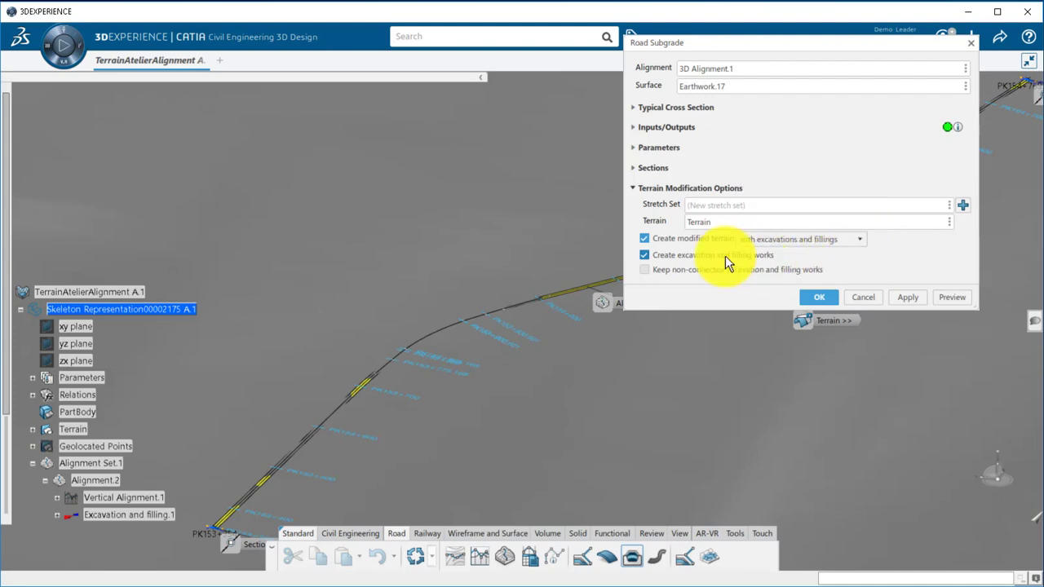
- Change the subgrade thickness at section PK153+354 from 0.3 to 0.25 m
click(633, 169)
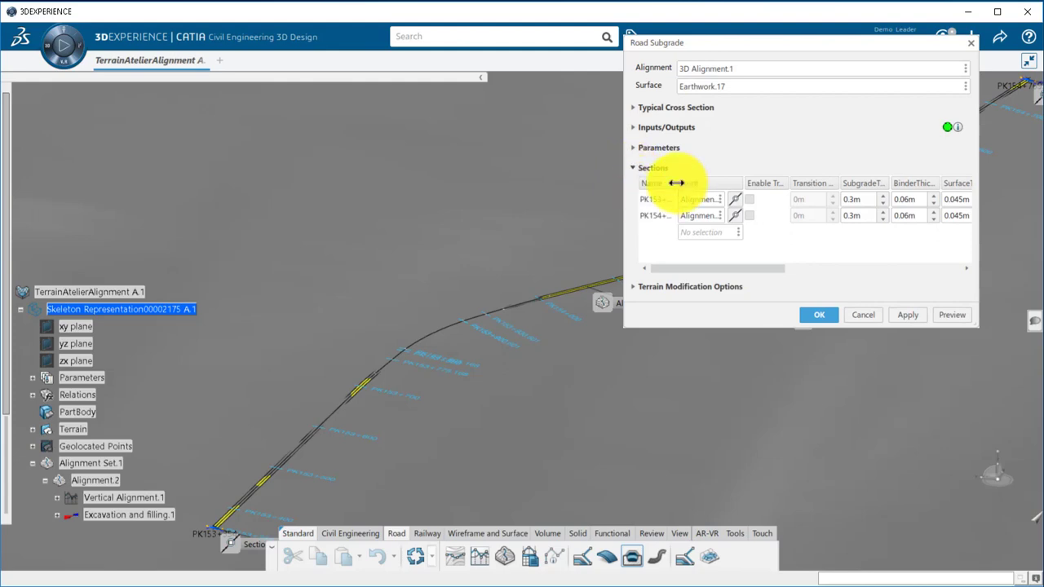
drag(676, 183, 704, 185)
click(687, 210)
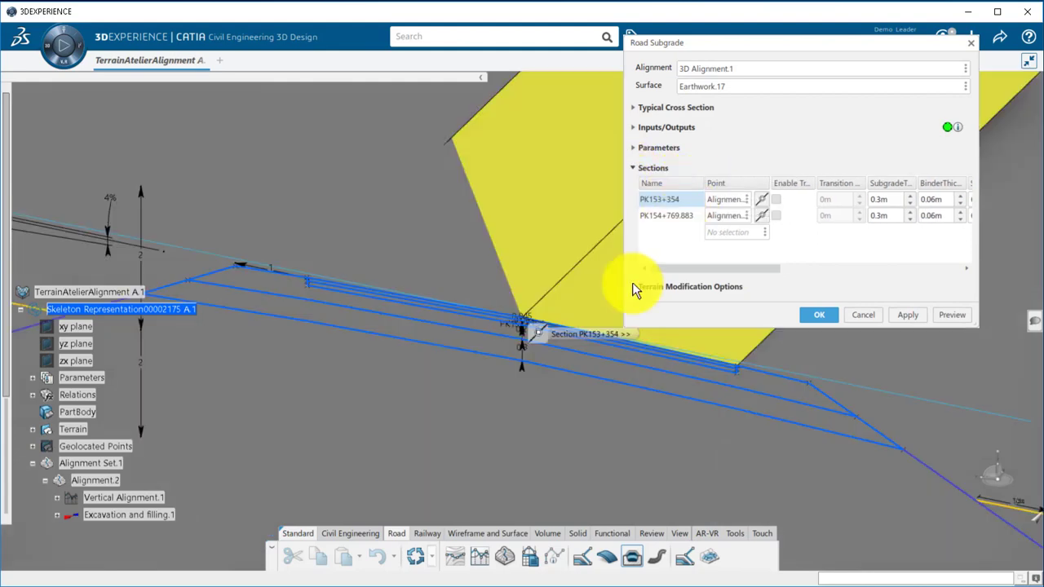
double_click(522, 377)
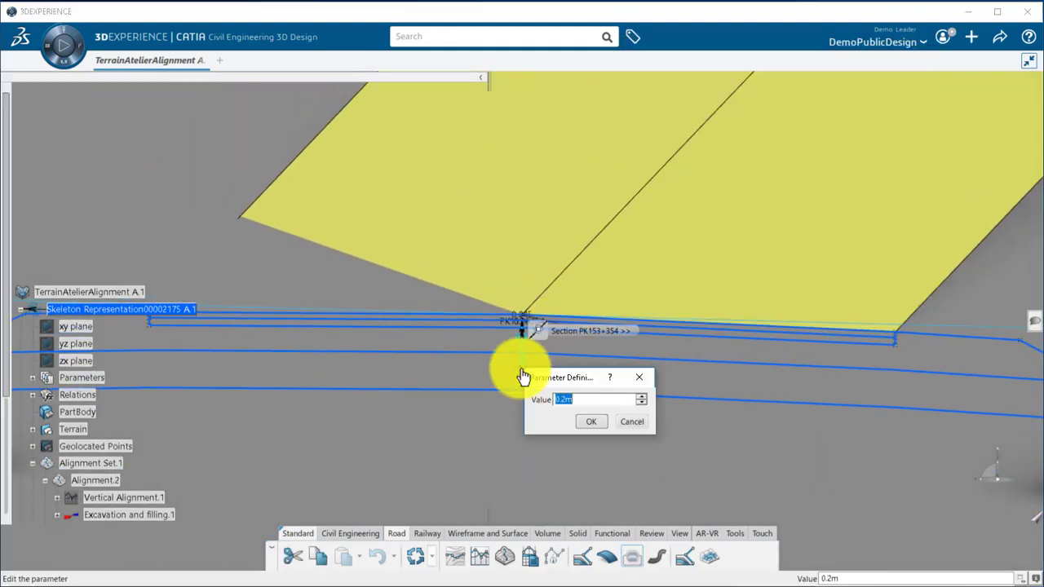
key(Return)
double_click(563, 401)
text(0.25)
key(Return)
click(677, 215)
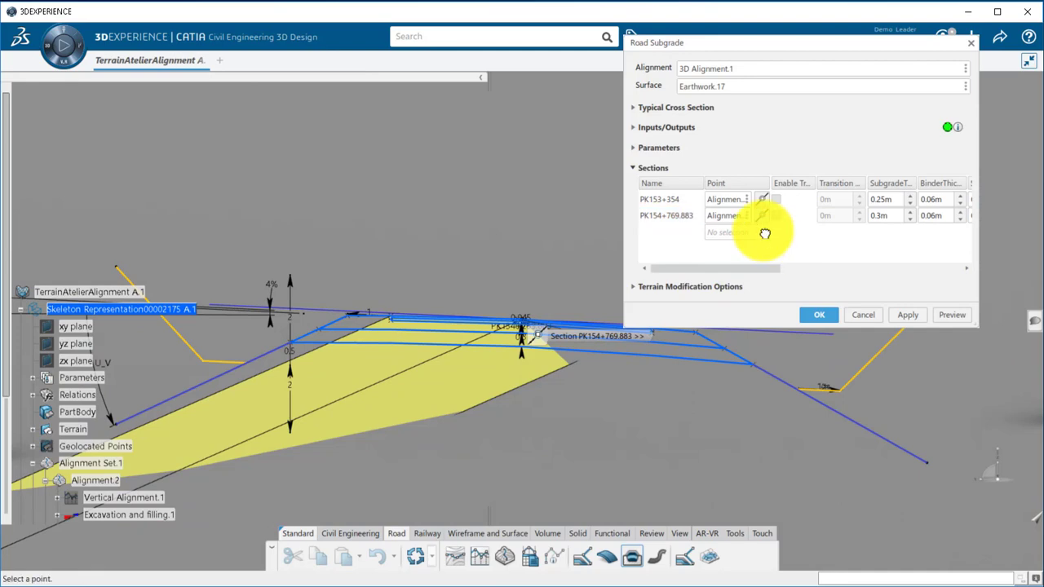
- Add a section at alignment point PK154+350 and order sections along the alignment
right_click(767, 235)
click(783, 270)
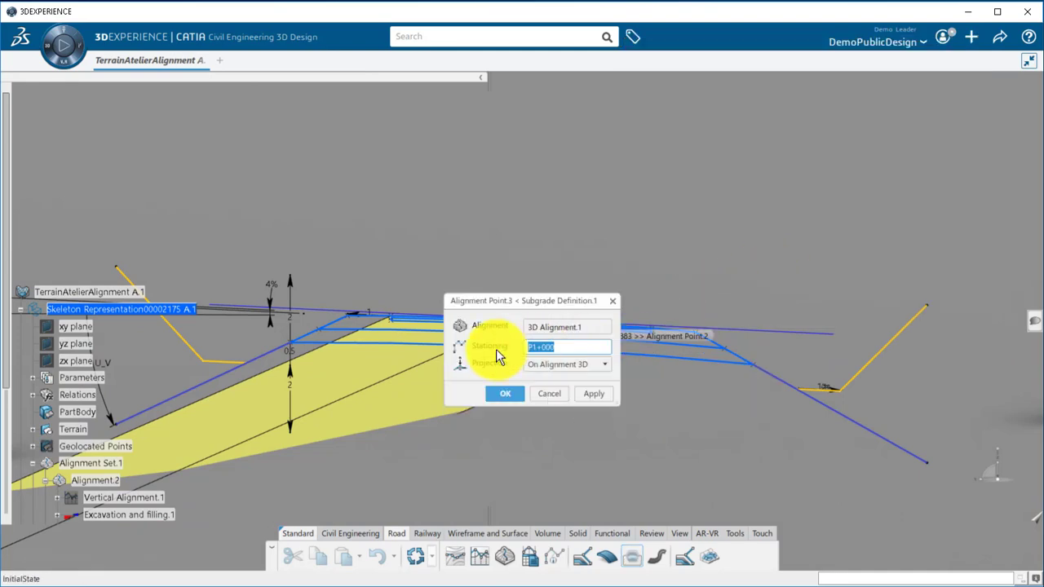
middle_drag(501, 356, 376, 411)
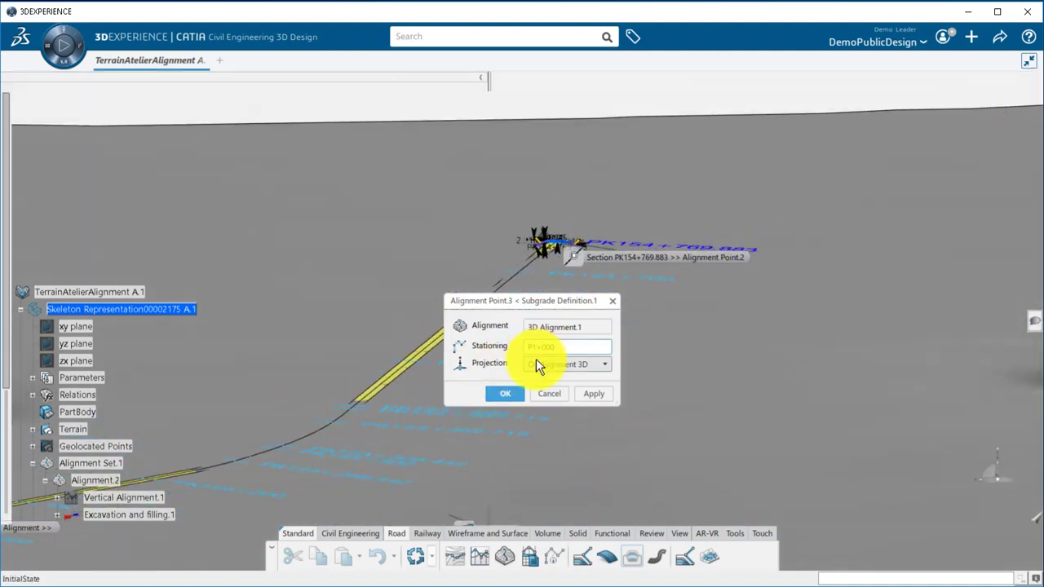
click(537, 346)
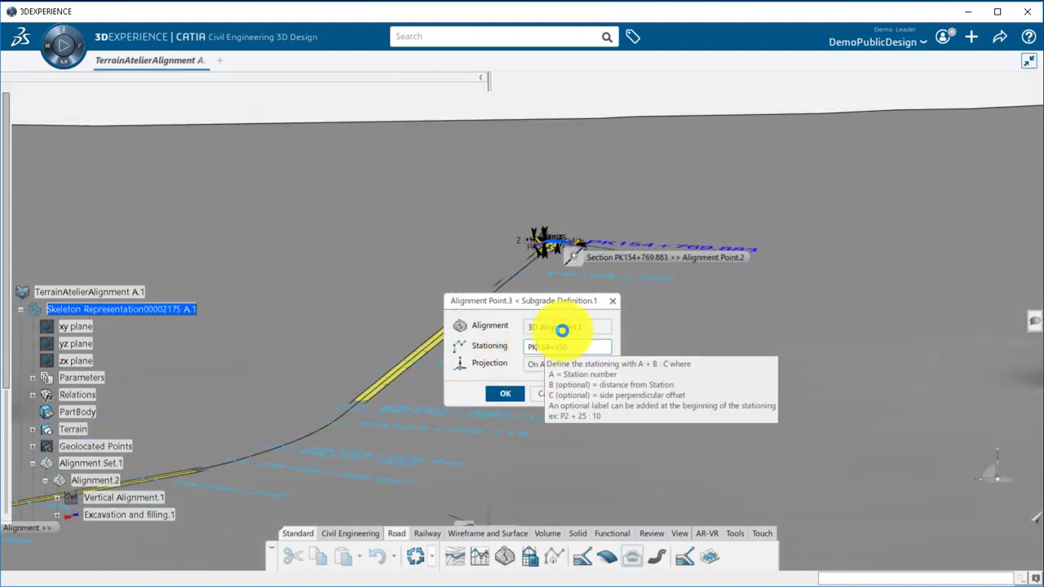
key(Return)
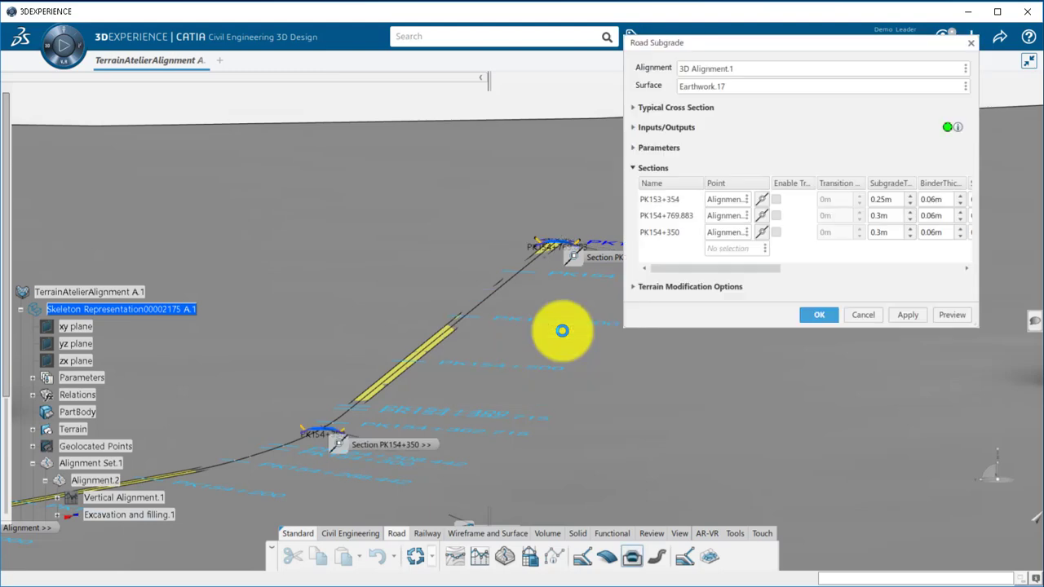
right_click(685, 200)
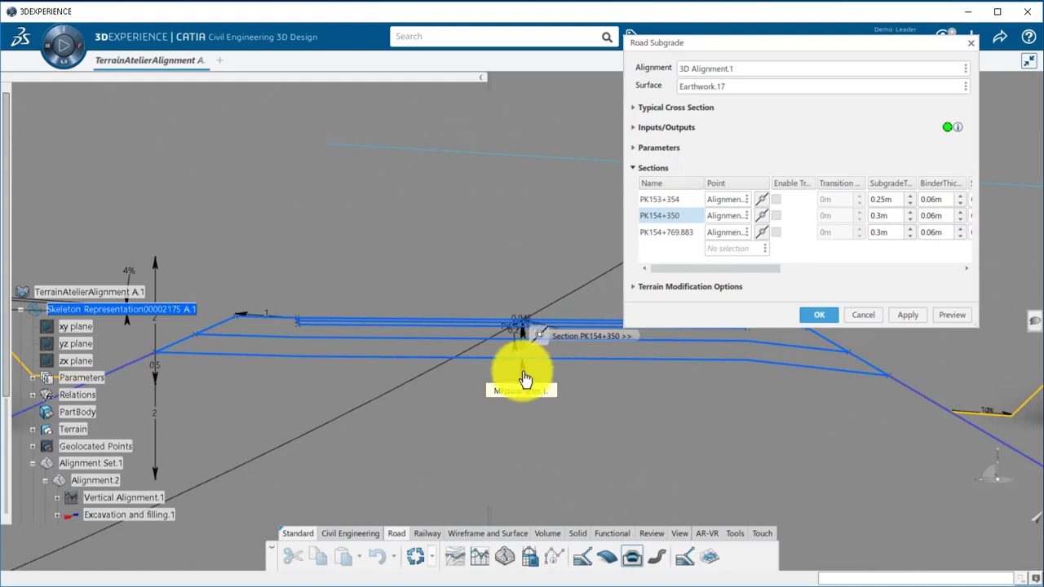
- Compute Road Stretch Set.1 along the alignment and close the formula warnings
click(638, 171)
middle_drag(552, 223, 774, 284)
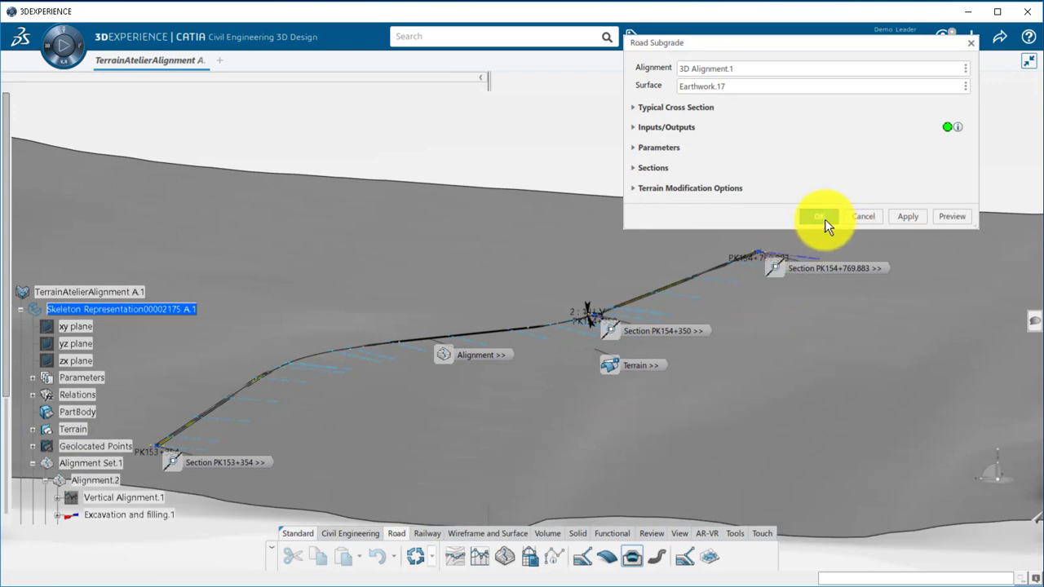
click(825, 218)
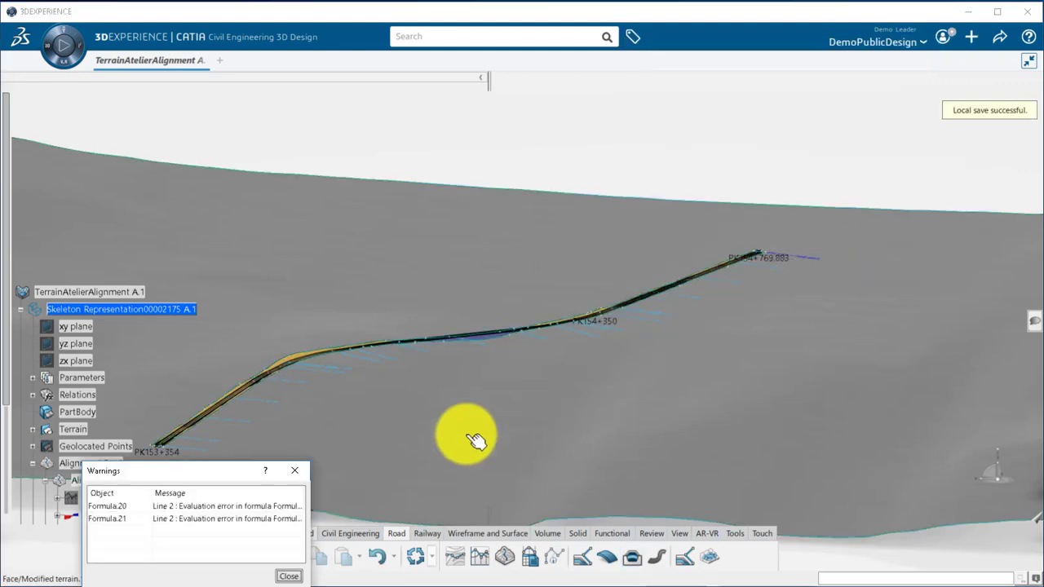
click(289, 576)
middle_drag(278, 566, 445, 404)
- Show the BIM base quantities for Excavation works.1 and Filling works.1
scroll(107, 366, down, 1)
drag(6, 363, 9, 478)
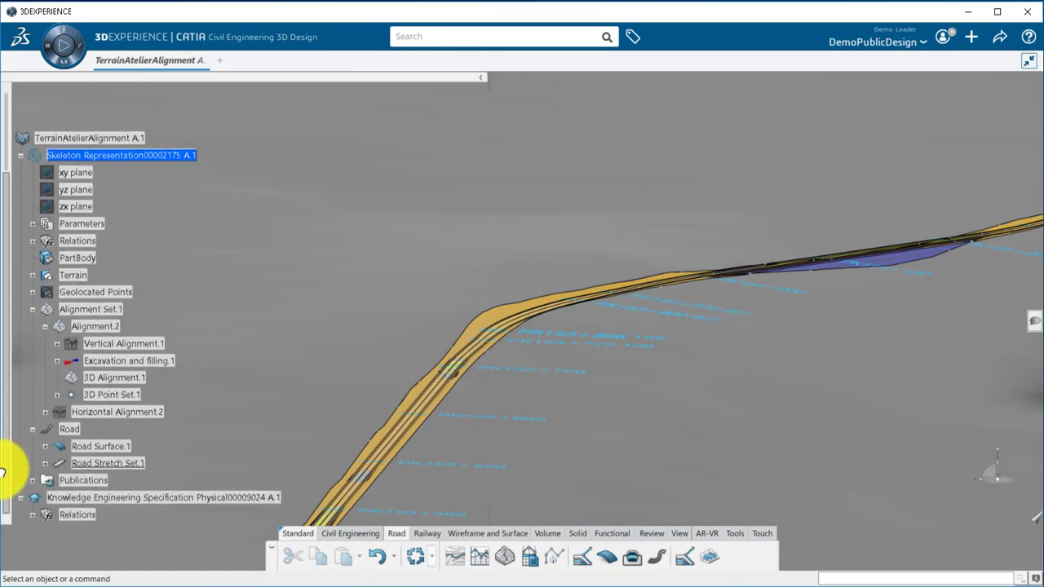
click(22, 309)
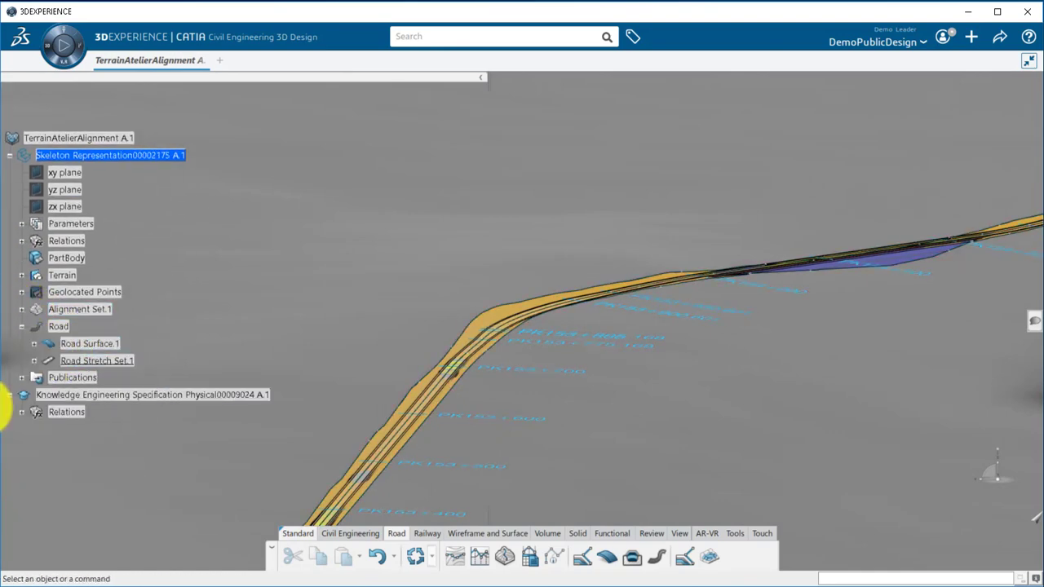
click(33, 364)
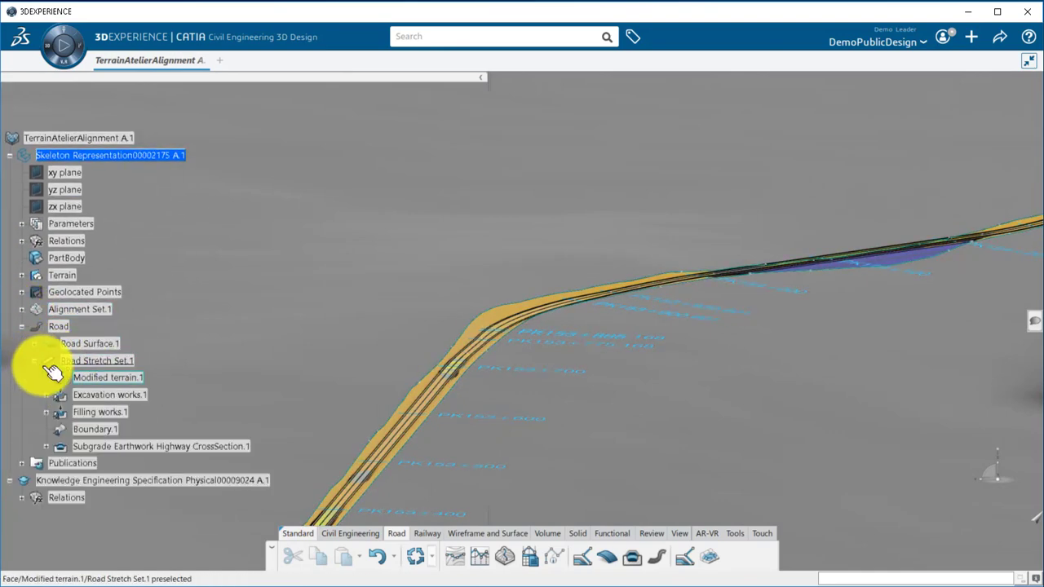
click(126, 397)
click(349, 533)
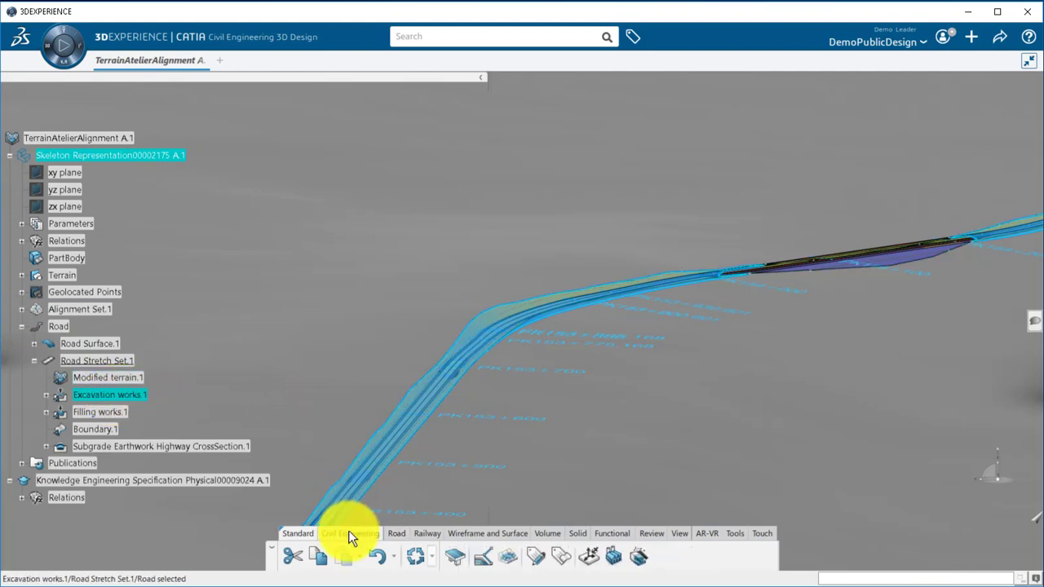
click(536, 558)
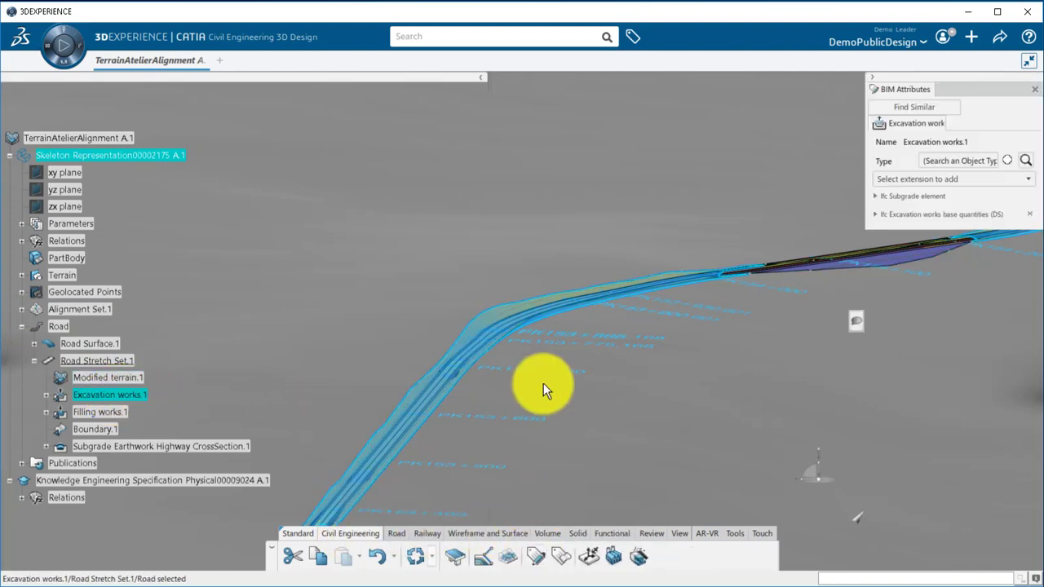
click(873, 214)
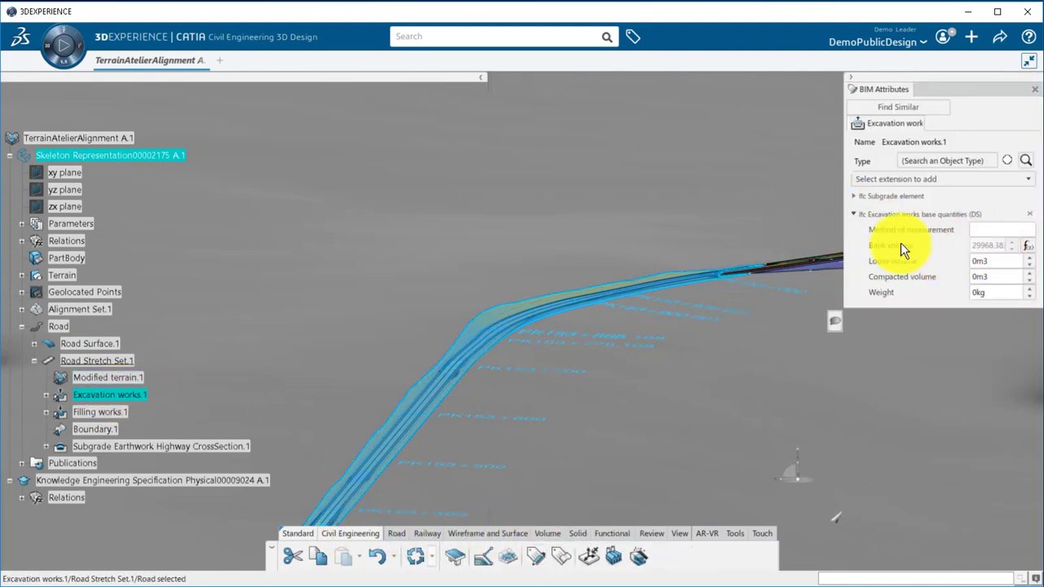
click(107, 413)
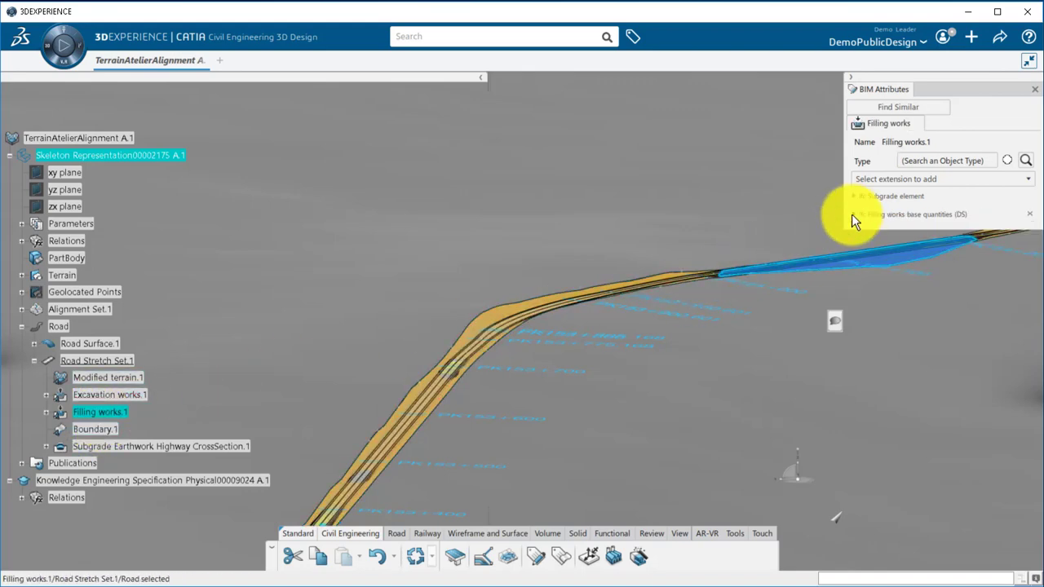
click(853, 215)
- Hide Filling works.1, Excavation works.1 and Road Surface.1 to expose the subgrade layers
right_click(145, 415)
click(140, 122)
right_click(106, 397)
click(143, 93)
right_click(114, 343)
click(155, 38)
middle_drag(466, 415, 620, 294)
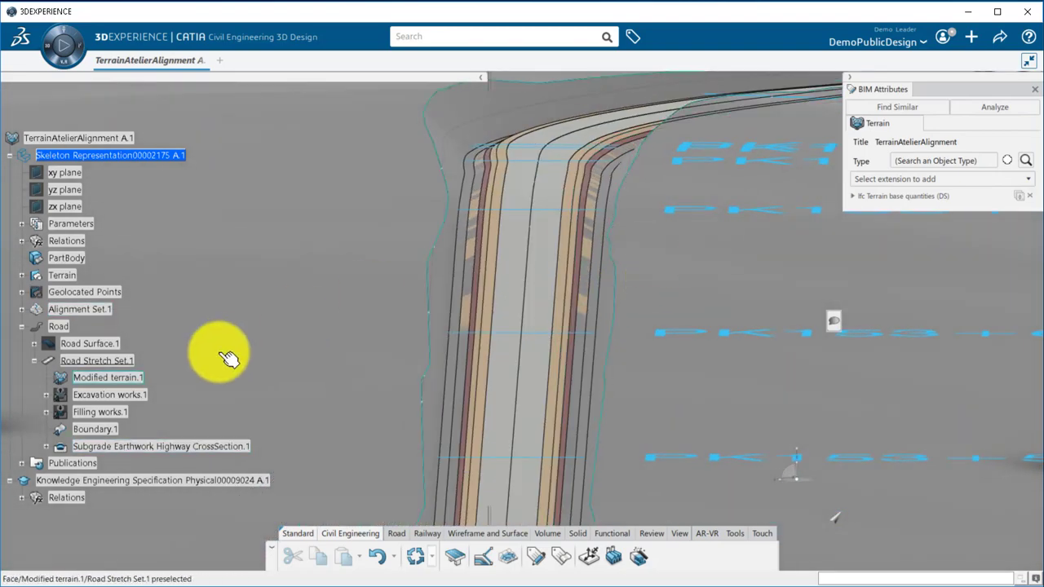
- Read layer volumes: Binder.2 at 526.936 m3, then Base.3 and Subgrade.4 at 4048.362 m3
click(47, 447)
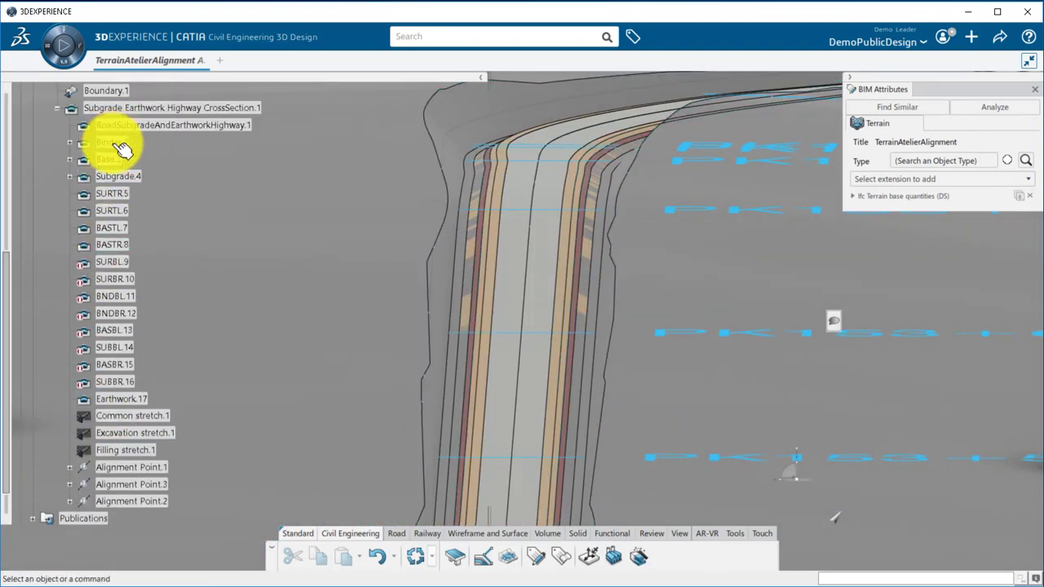
click(112, 142)
click(818, 213)
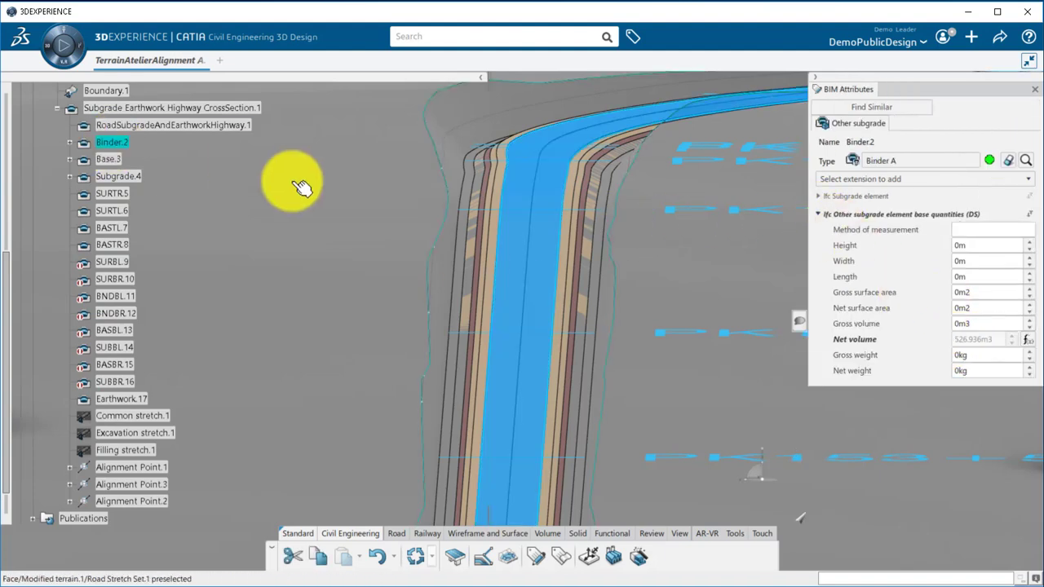
click(108, 159)
click(115, 178)
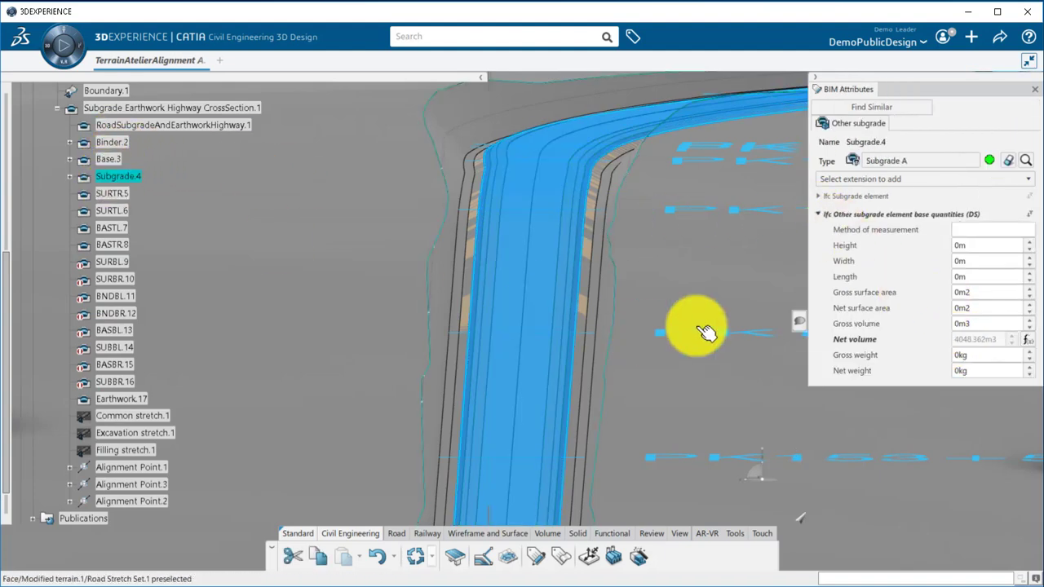
- Select Modified terrain.1 and zoom into the layered road cross-section
scroll(676, 279, down, 3)
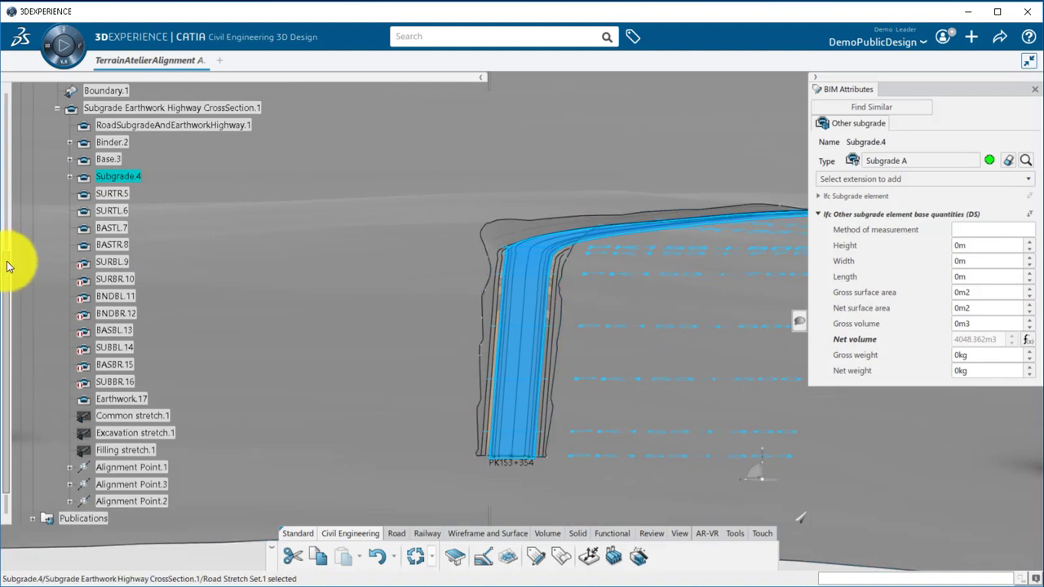
drag(6, 265, 9, 187)
click(131, 175)
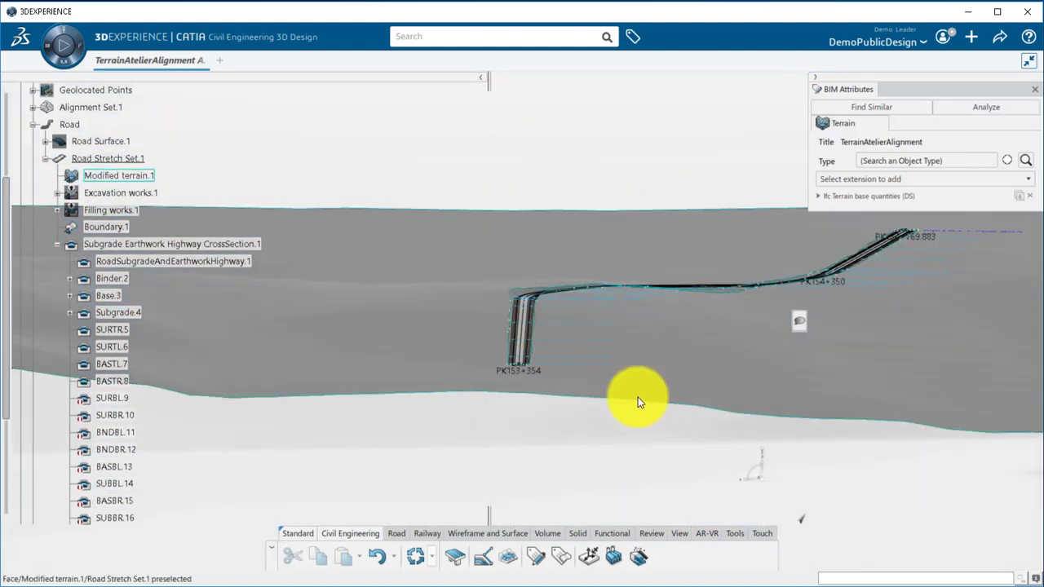
middle_drag(633, 401, 693, 358)
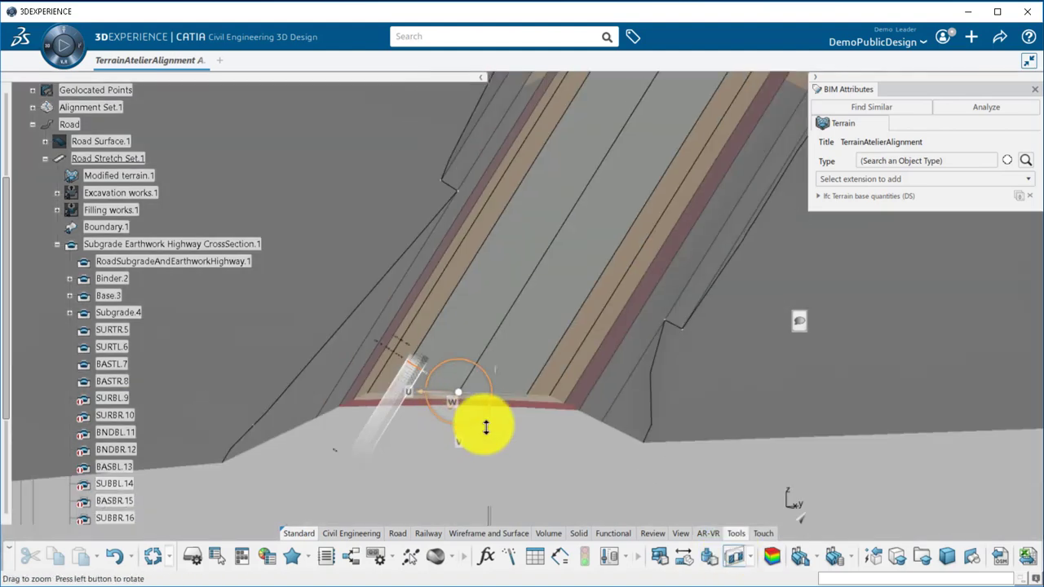